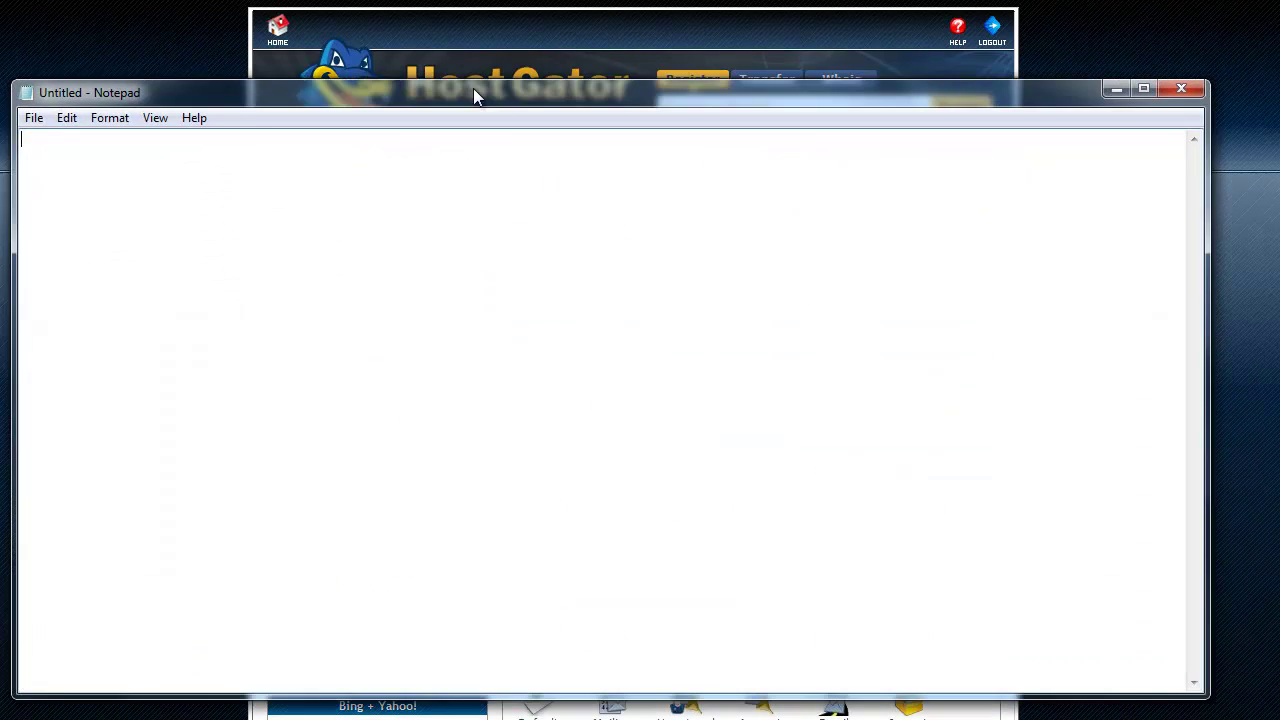
# Set the Notepad font to 24-point Lucida Console
pyautogui.moveTo(475, 95); pyautogui.dragTo(523, 95)
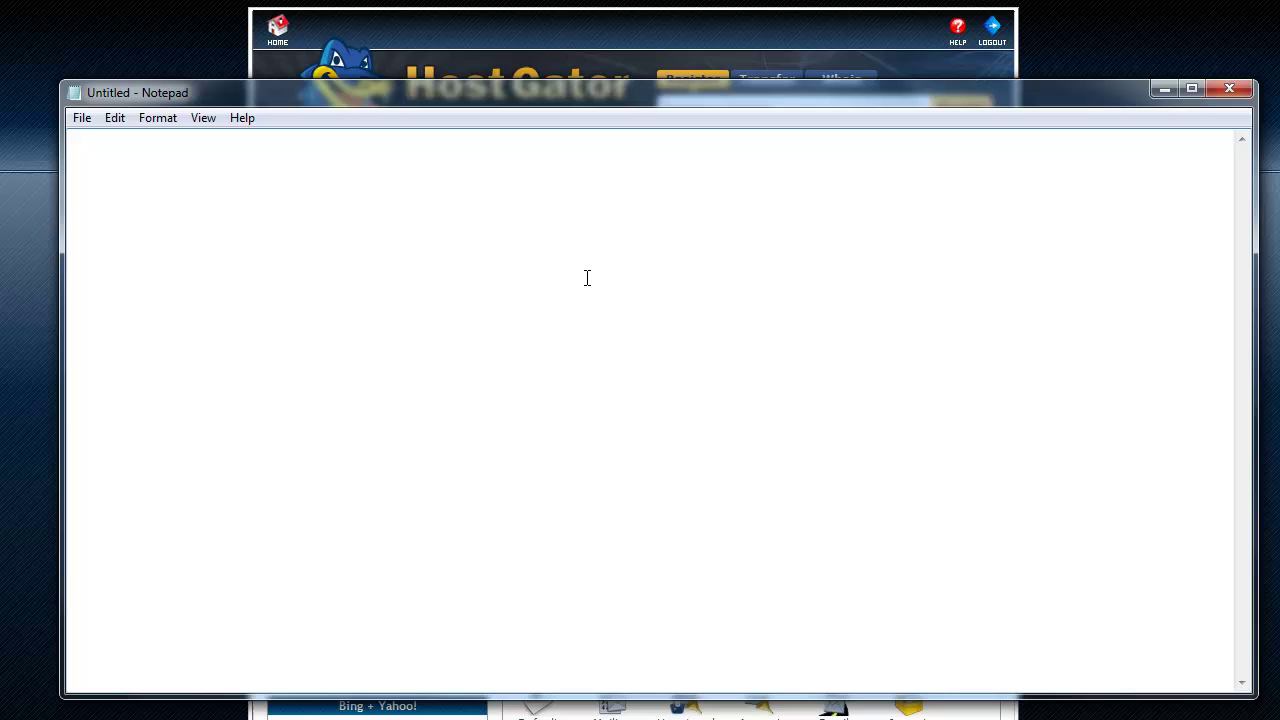
pyautogui.click(204, 120)
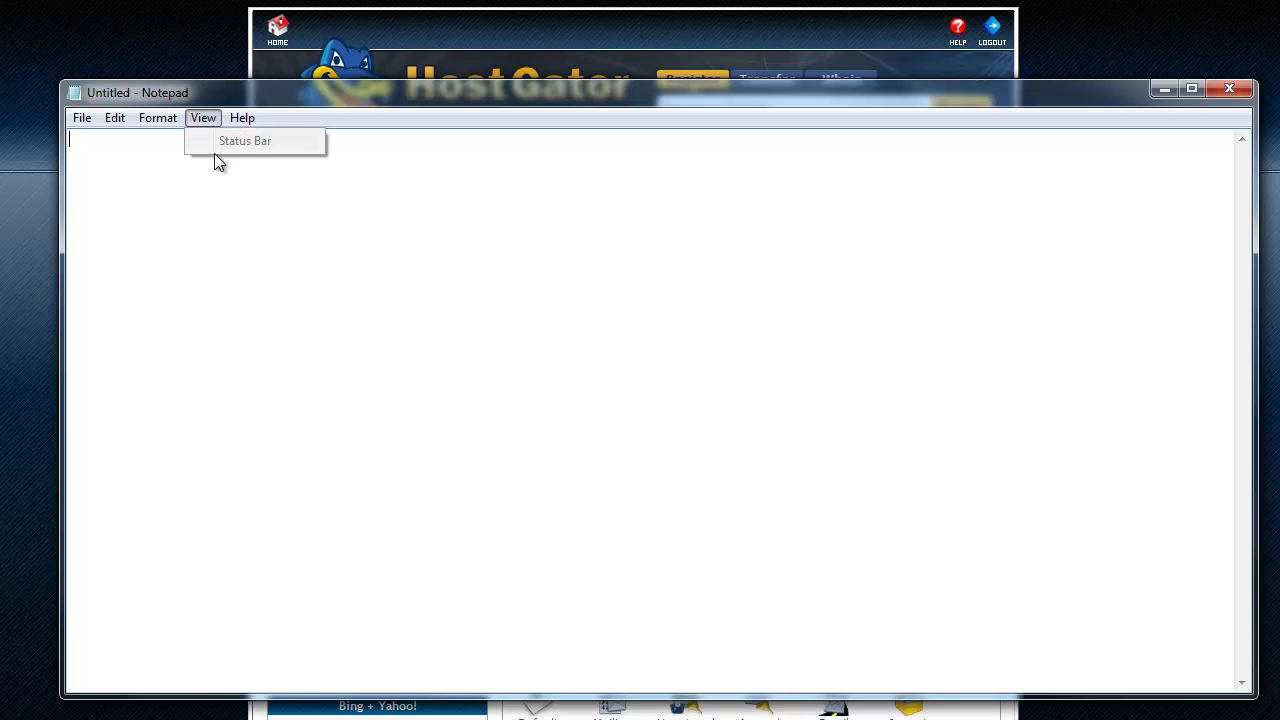
pyautogui.moveTo(170, 128)
pyautogui.click(170, 163)
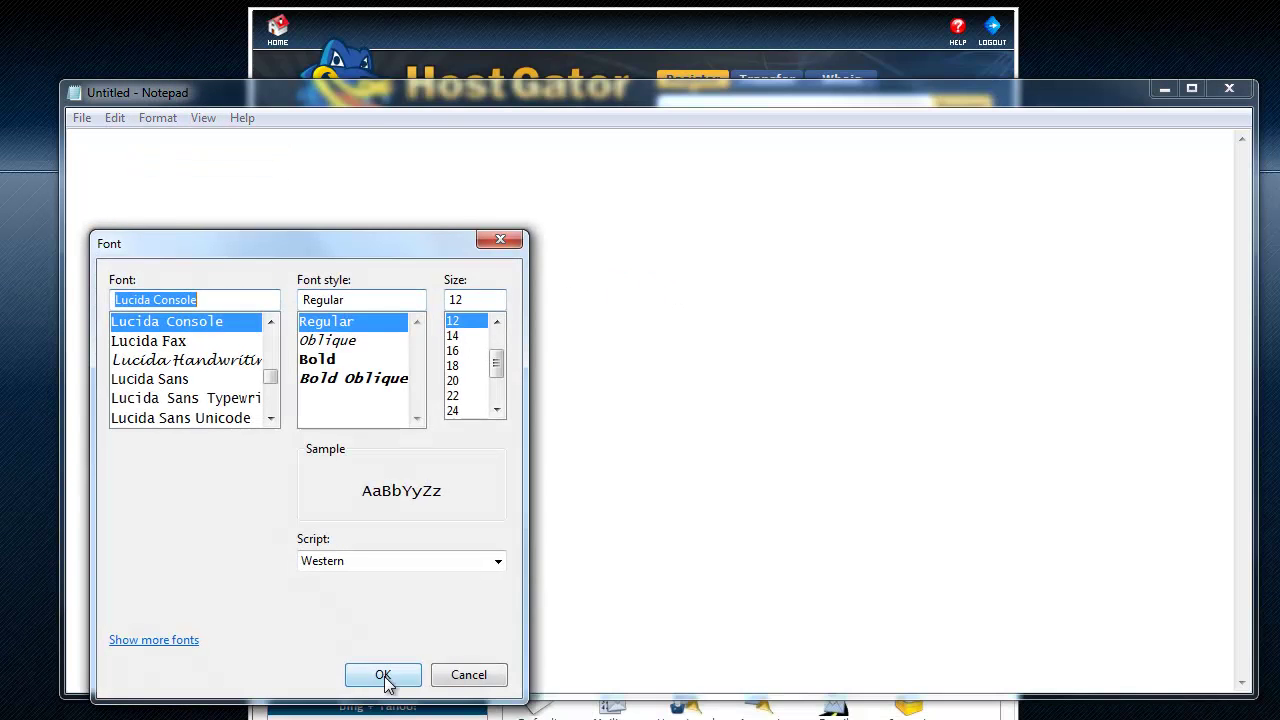
pyautogui.click(453, 410)
pyautogui.click(375, 674)
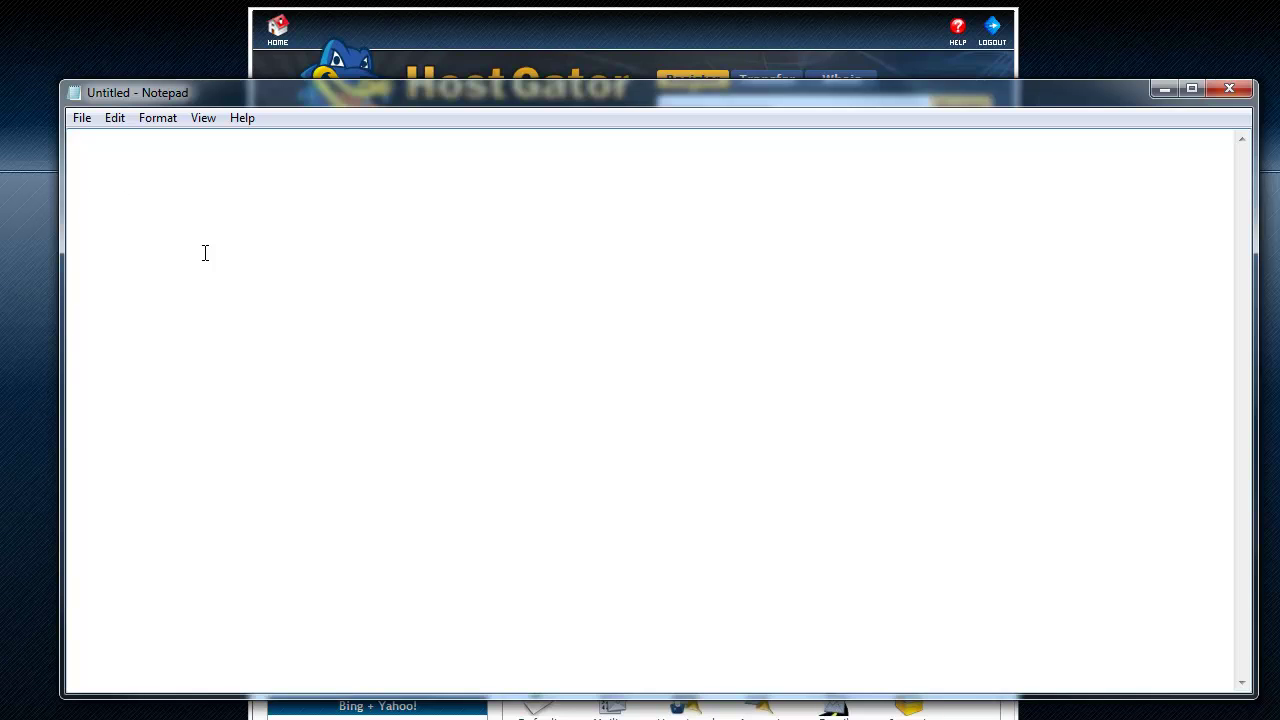
pyautogui.write('http:///')
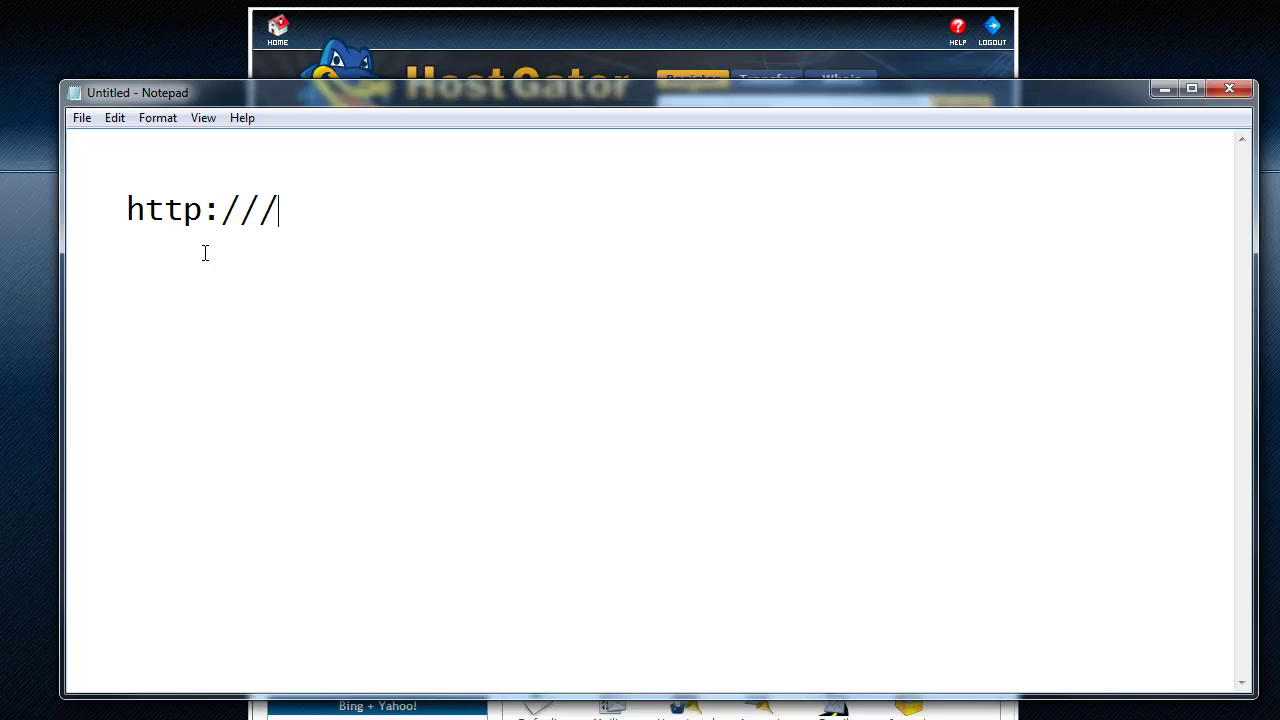
pyautogui.press('BackSpace')
pyautogui.write('wwww')
pyautogui.press('BackSpace')
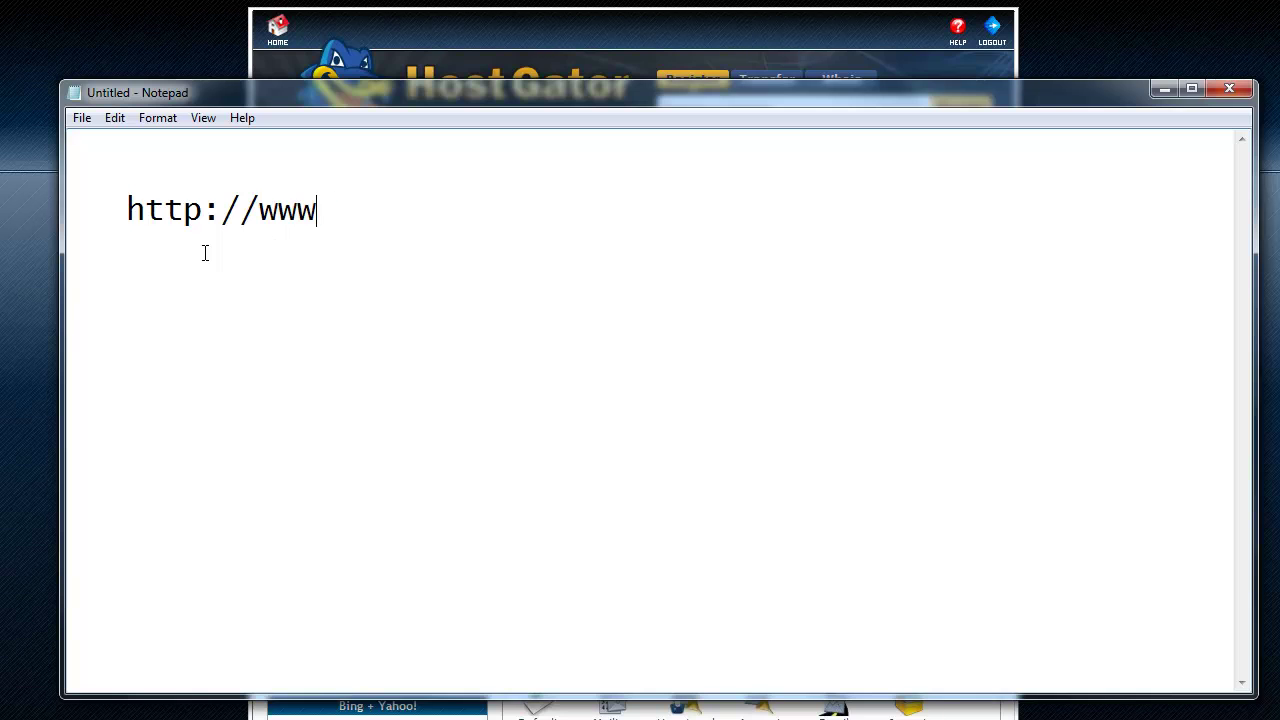
pyautogui.write('.marketingwi')
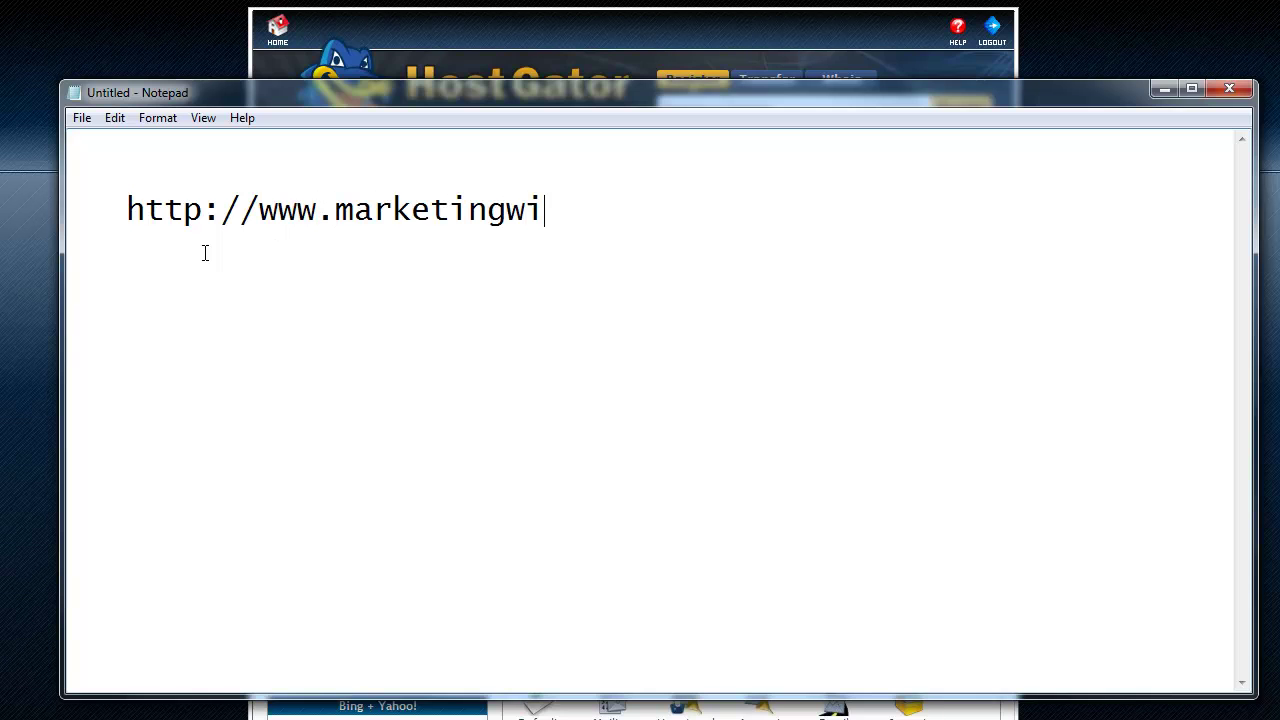
pyautogui.write('thkev.com')
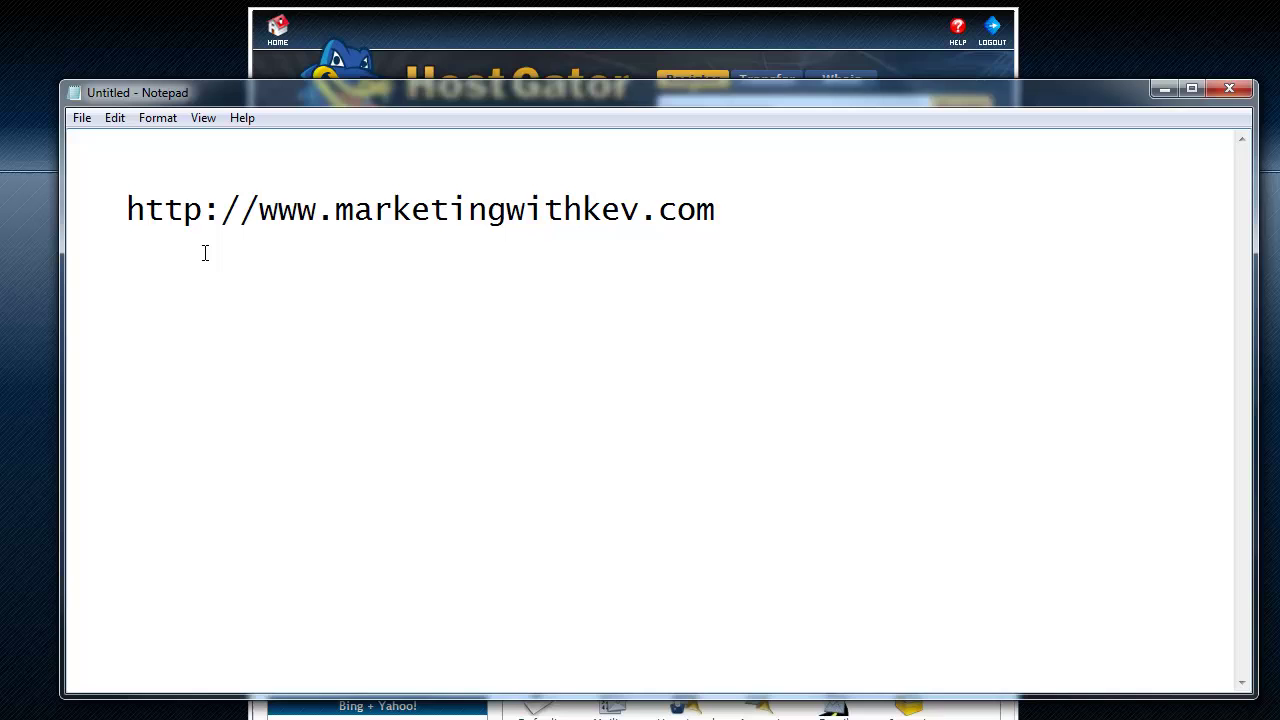
pyautogui.write('/cpanel')
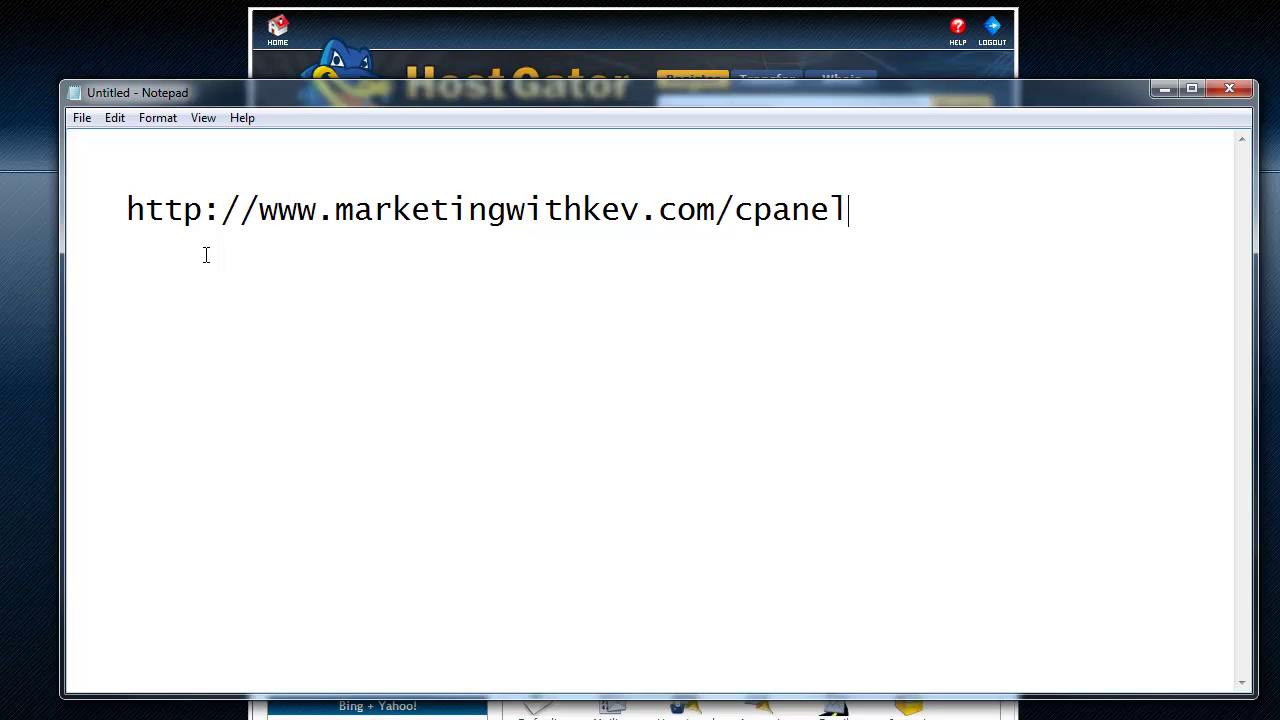
# Highlight the ending and the marketingwithkev.com domain of the address to explain them
pyautogui.moveTo(857, 219); pyautogui.dragTo(620, 243)
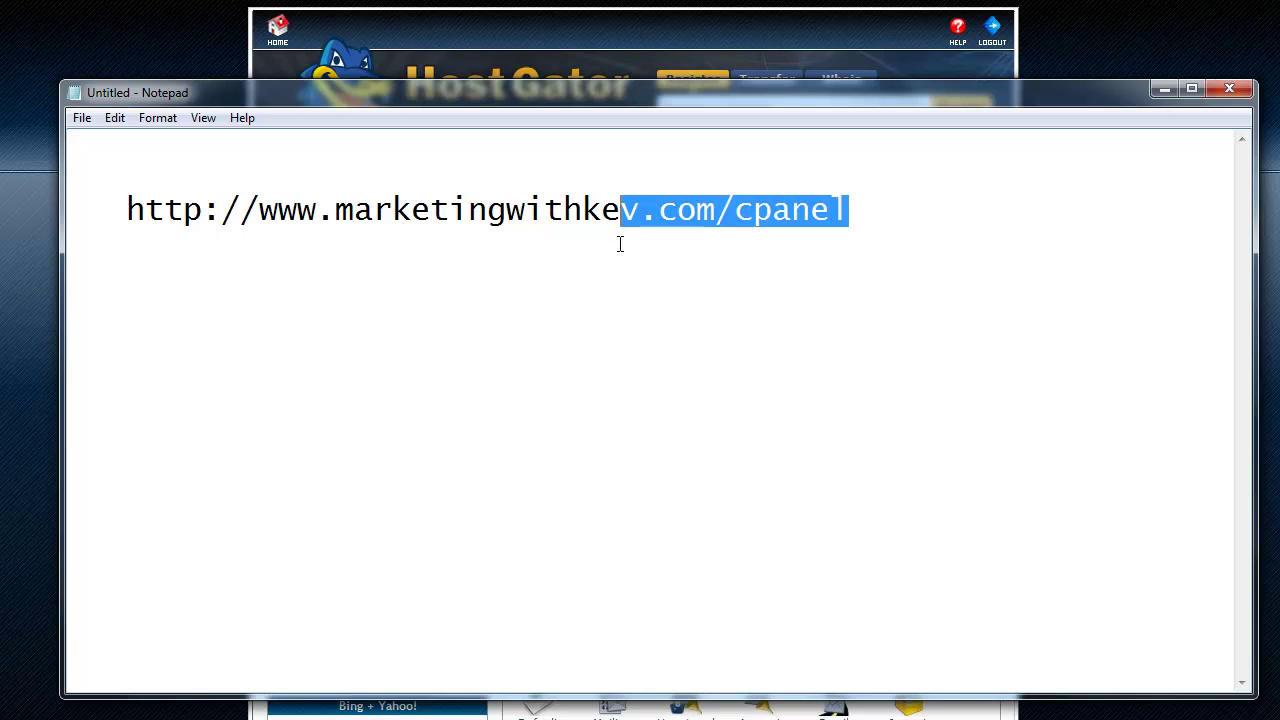
pyautogui.moveTo(692, 89); pyautogui.dragTo(746, 93)
pyautogui.click(889, 209)
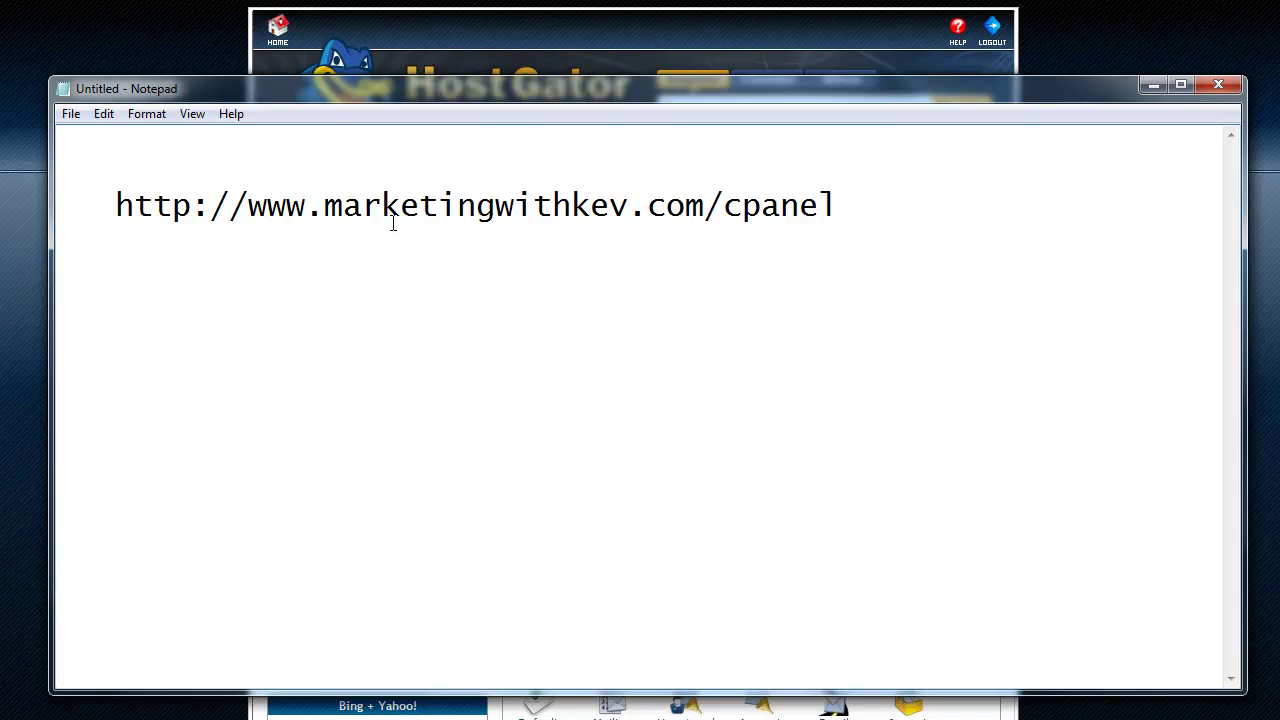
pyautogui.moveTo(708, 205); pyautogui.dragTo(380, 207)
pyautogui.click(340, 210)
pyautogui.moveTo(705, 205); pyautogui.dragTo(330, 210)
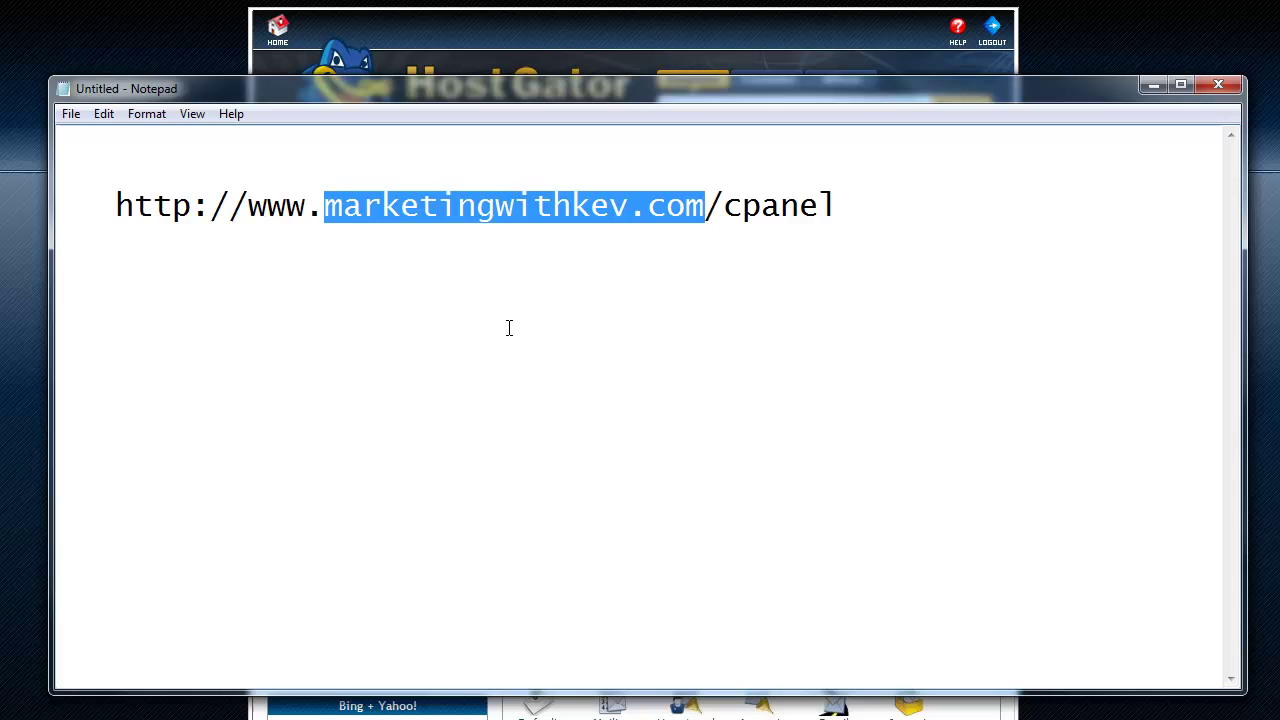
pyautogui.click(590, 340)
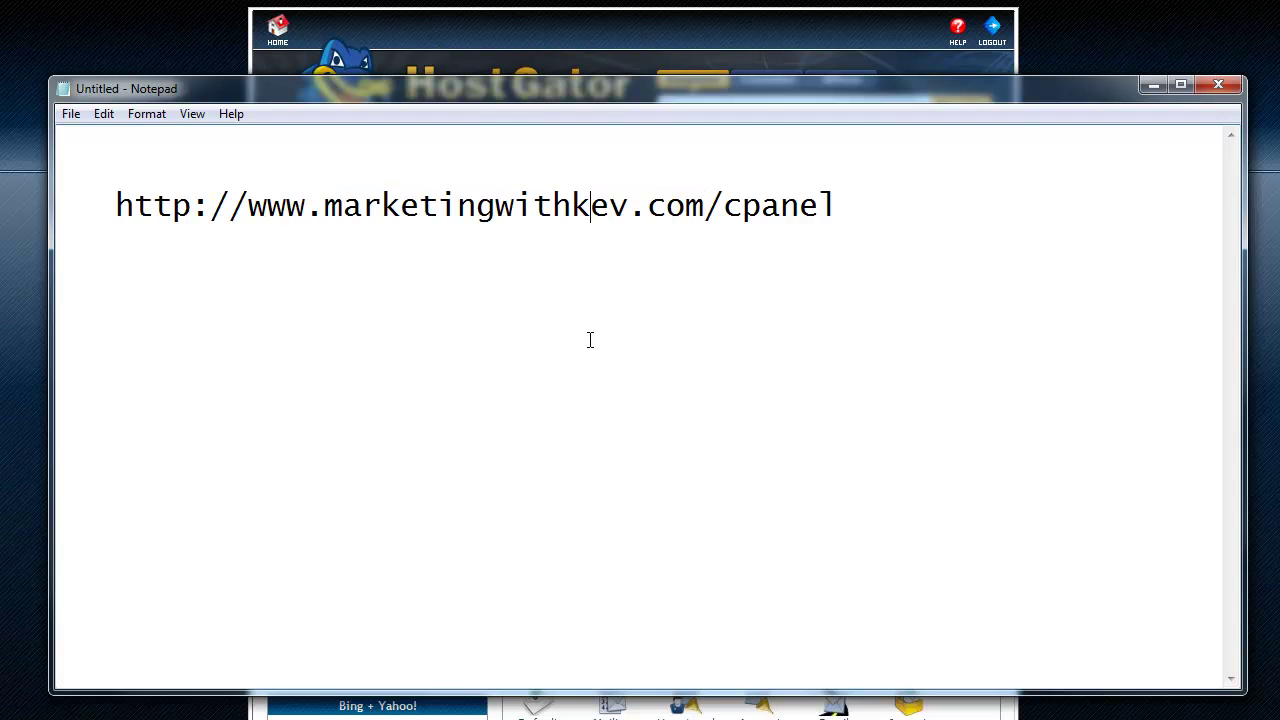
pyautogui.moveTo(649, 88); pyautogui.dragTo(648, 87)
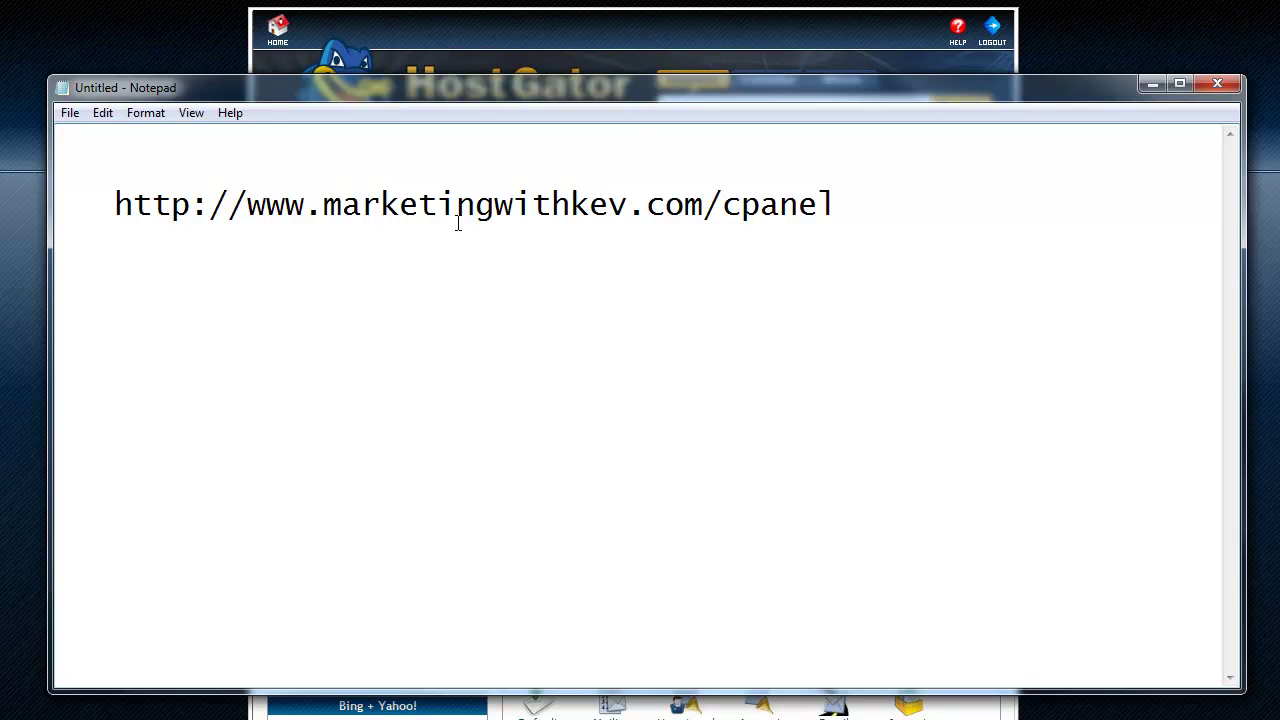
pyautogui.moveTo(321, 205); pyautogui.dragTo(800, 202)
pyautogui.click(710, 196)
pyautogui.click(843, 204)
# Reposition Notepad and highlight 'cpanel' and 'marketingwithkev' in the address
pyautogui.moveTo(928, 107); pyautogui.dragTo(874, 400)
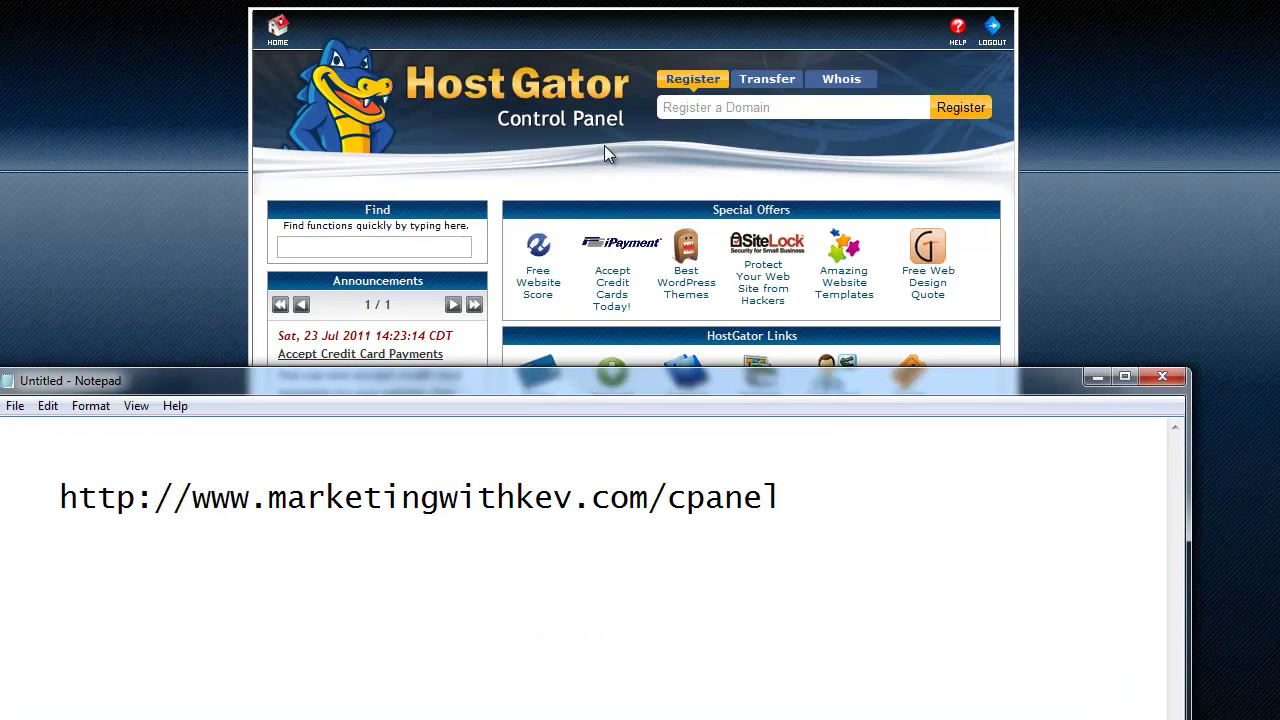
pyautogui.moveTo(625, 374); pyautogui.dragTo(669, 81)
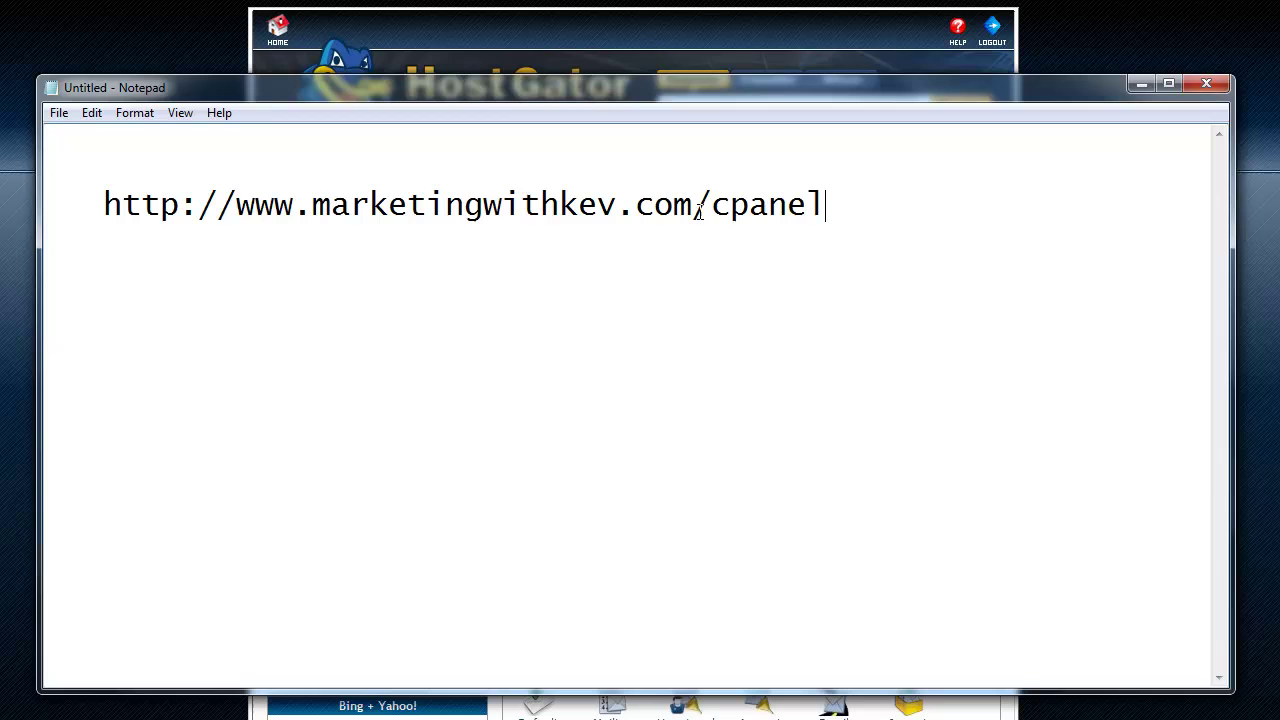
pyautogui.moveTo(848, 200); pyautogui.dragTo(698, 220)
pyautogui.click(692, 250)
pyautogui.moveTo(312, 206); pyautogui.dragTo(560, 206)
pyautogui.click(620, 205)
pyautogui.moveTo(856, 205); pyautogui.dragTo(694, 205)
pyautogui.click(693, 210)
# Minimize Notepad and log in to cPanel with the saved account username and password
pyautogui.click(1141, 85)
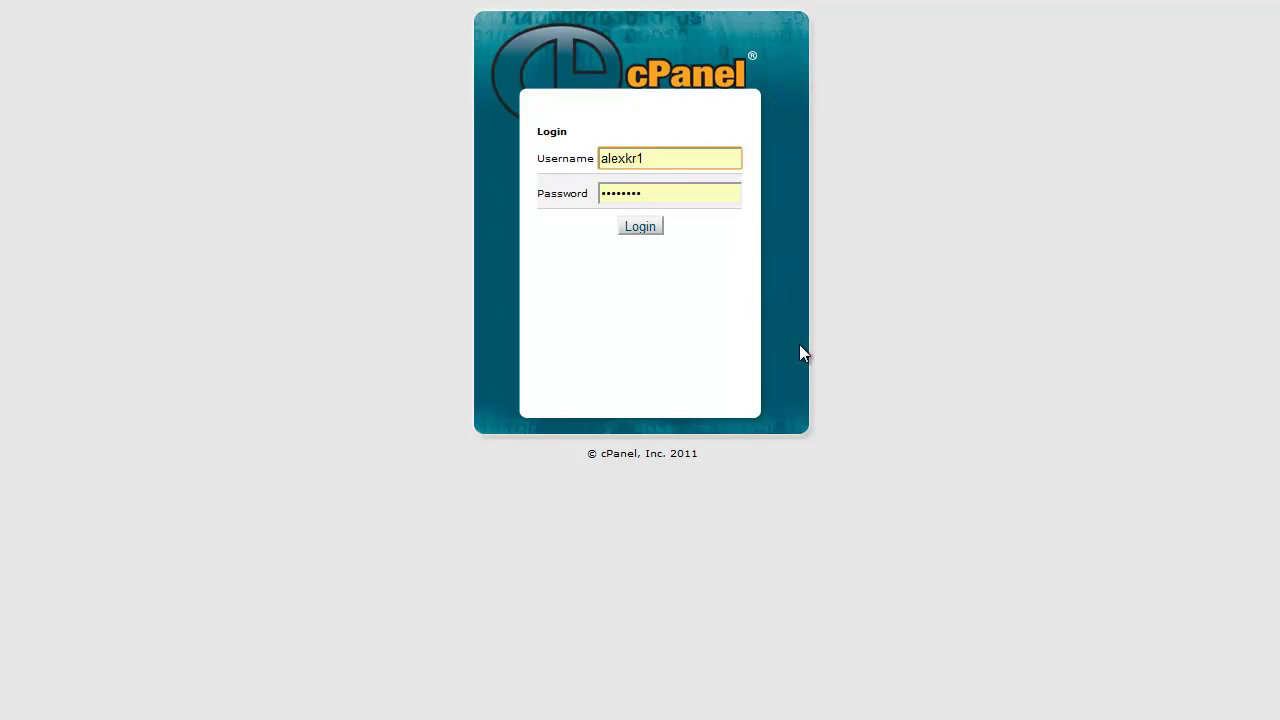
pyautogui.doubleClick(671, 160)
pyautogui.click(550, 314)
pyautogui.click(634, 159)
pyautogui.click(648, 230)
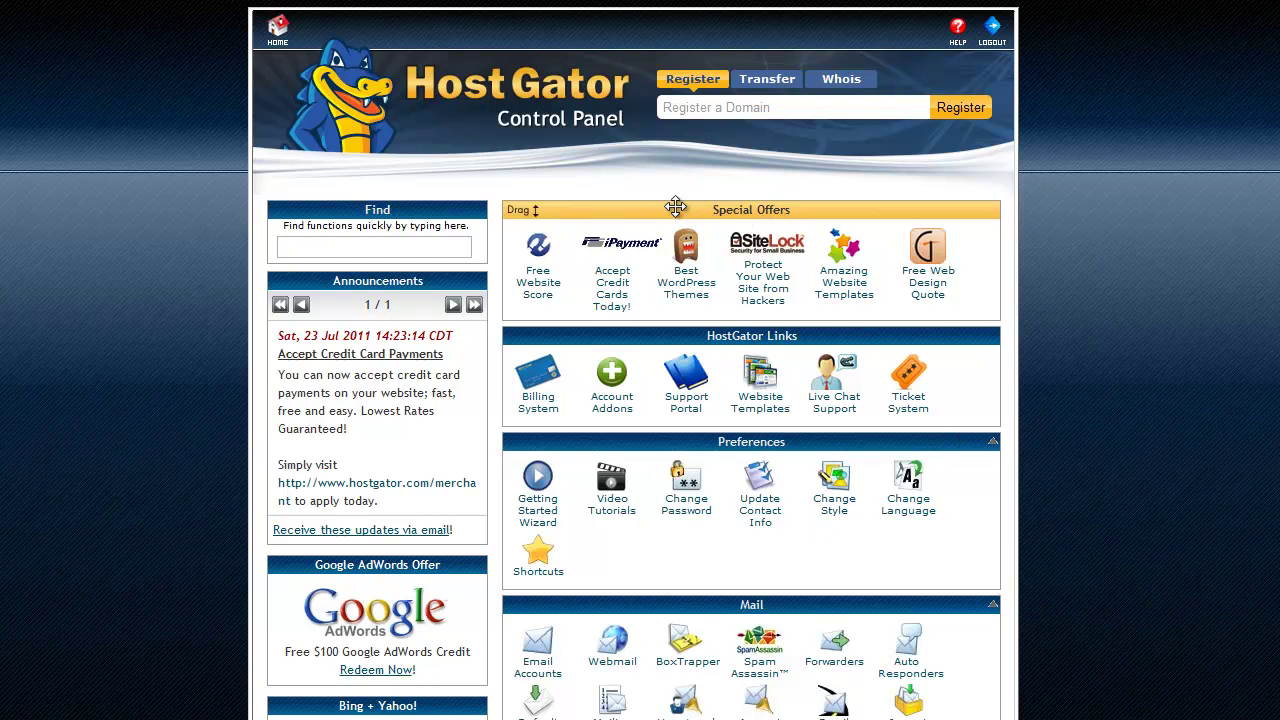
pyautogui.moveTo(676, 206)
pyautogui.mouseDown()
pyautogui.moveTo(666, 497)
pyautogui.moveTo(660, 203)
pyautogui.moveTo(674, 206)
pyautogui.moveTo(672, 442)
pyautogui.moveTo(668, 214)
pyautogui.mouseUp()
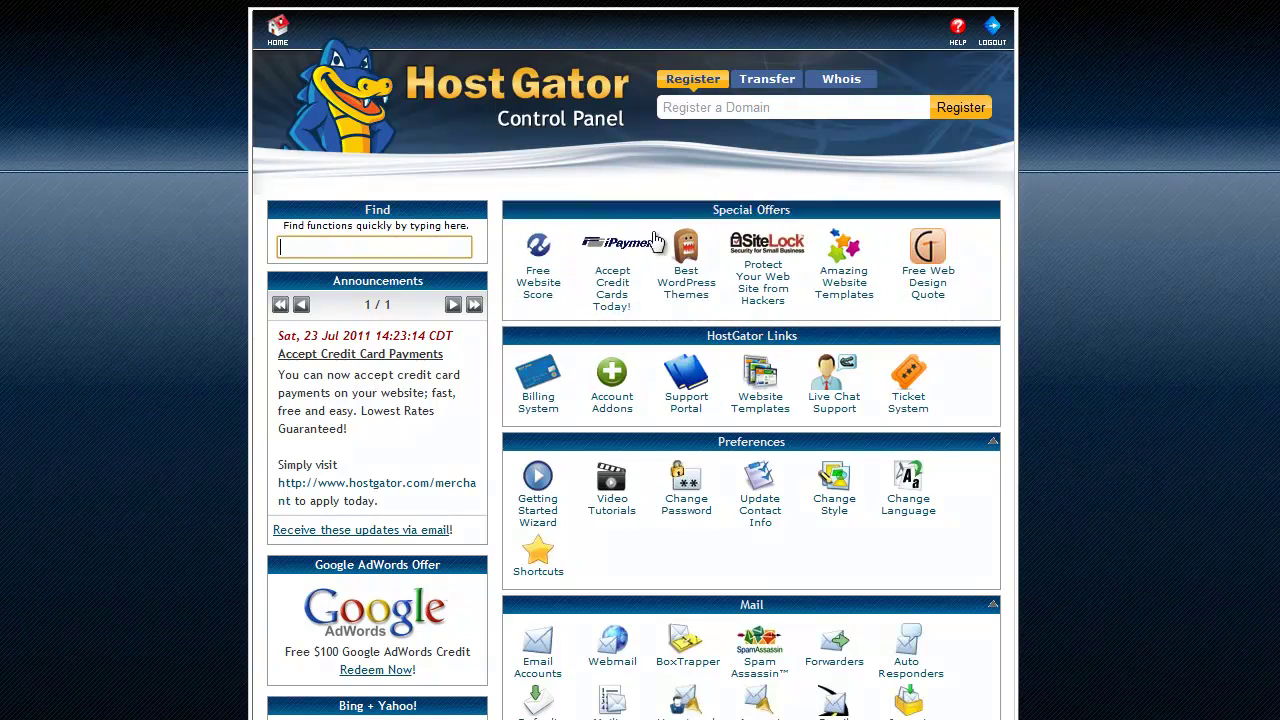
pyautogui.moveTo(663, 209)
pyautogui.mouseDown()
pyautogui.moveTo(666, 432)
pyautogui.moveTo(672, 212)
pyautogui.mouseUp()
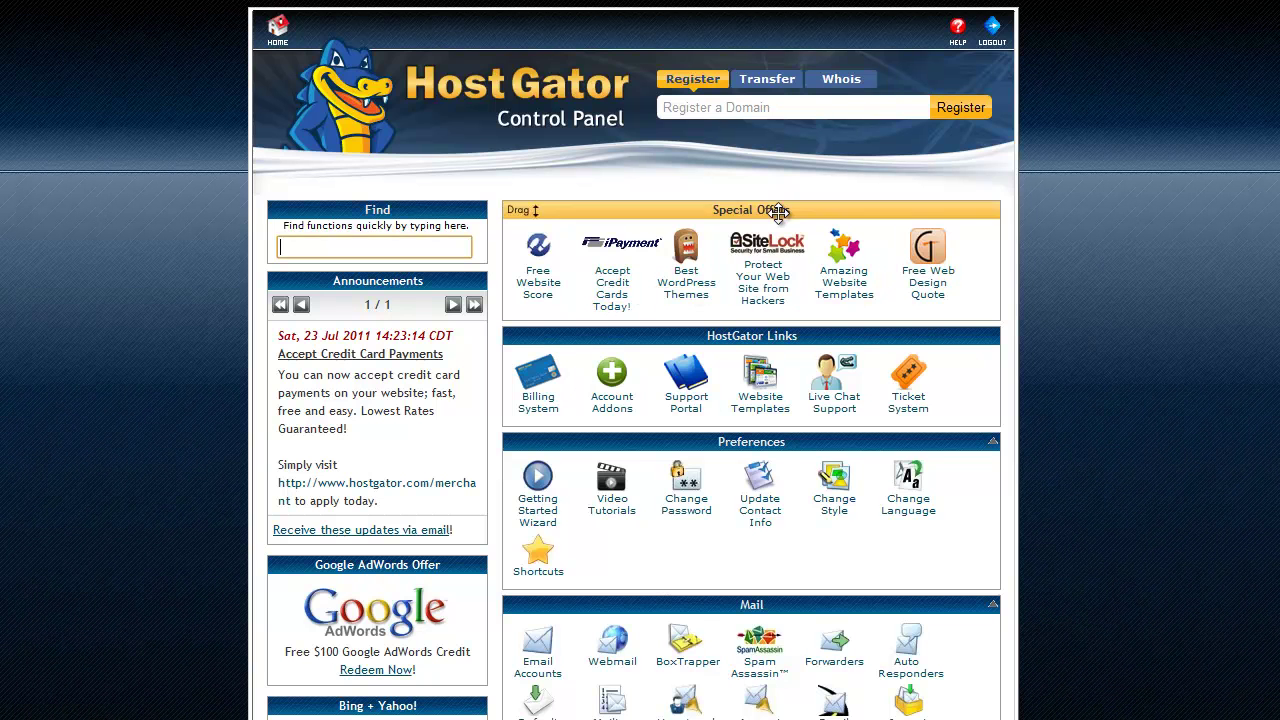
pyautogui.moveTo(771, 209); pyautogui.dragTo(778, 224)
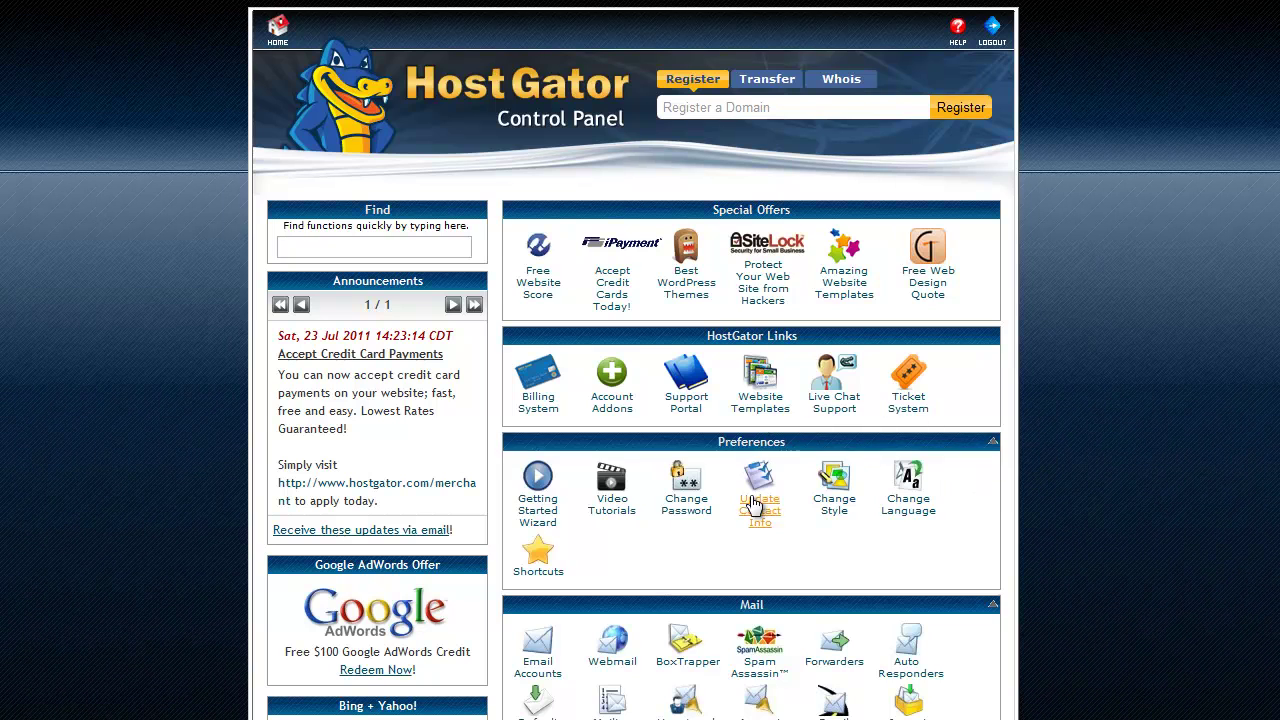
pyautogui.scroll(-2, 751, 500)
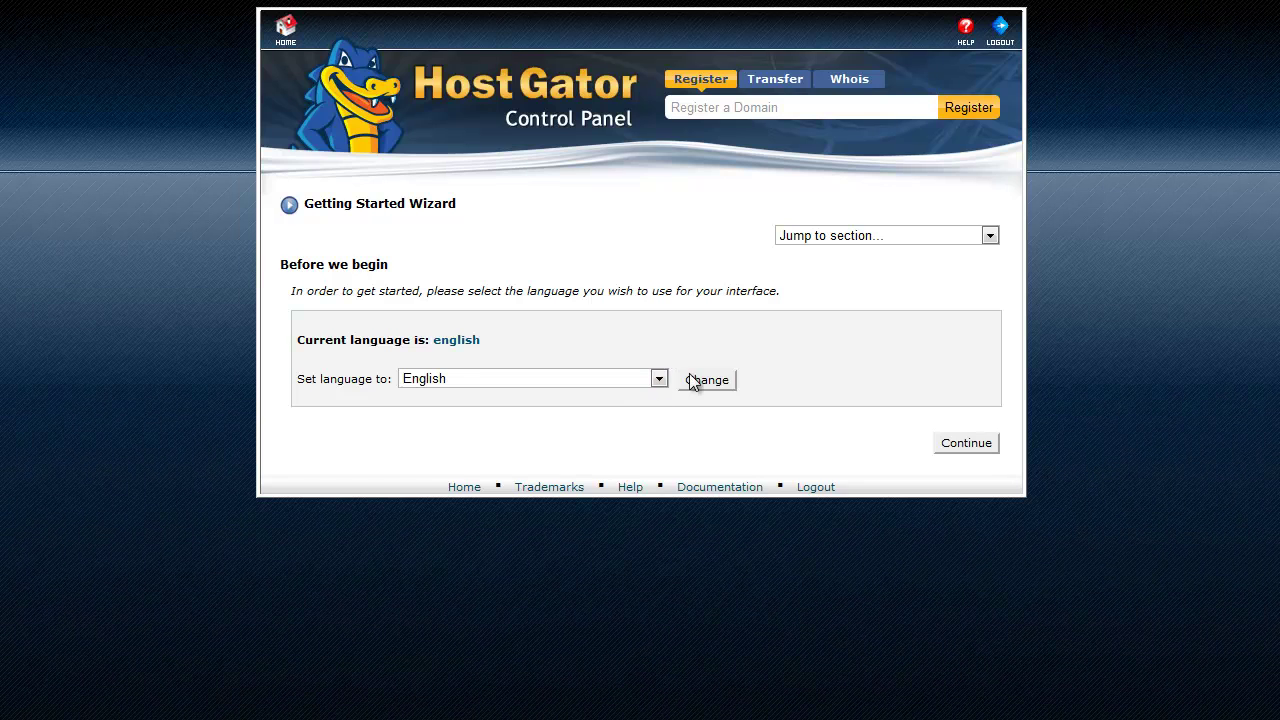
pyautogui.click(712, 386)
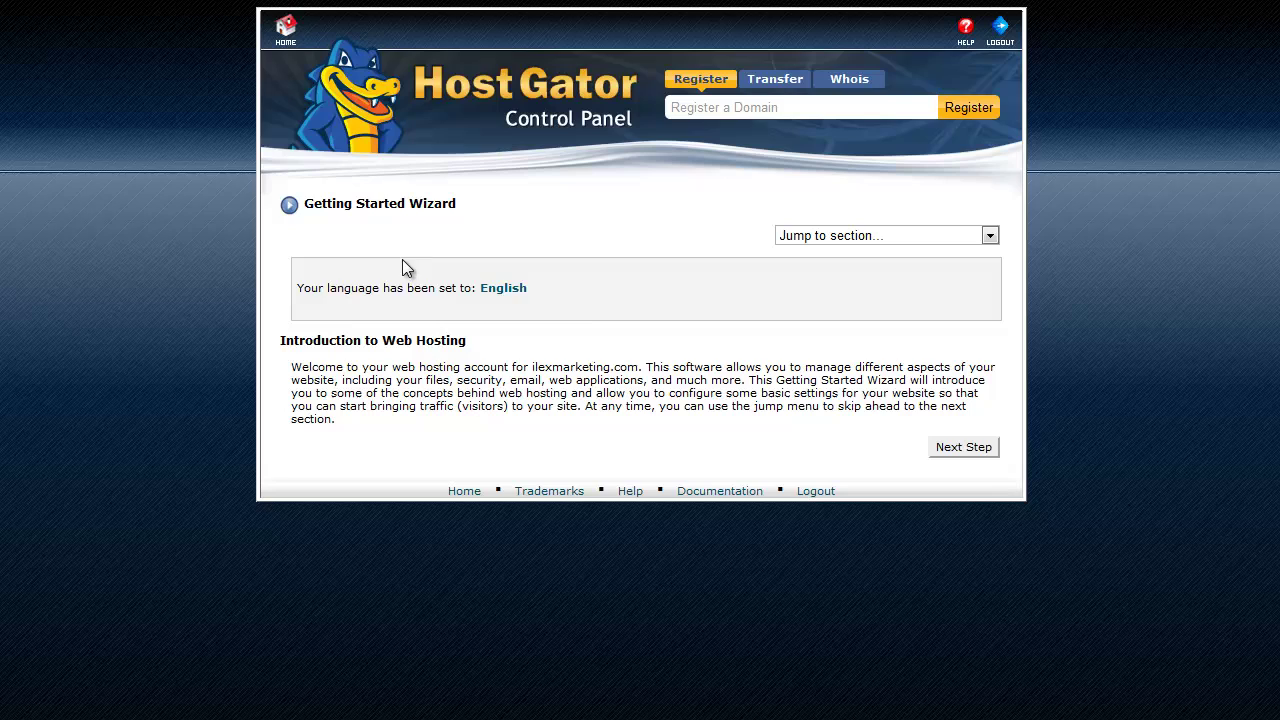
pyautogui.click(980, 449)
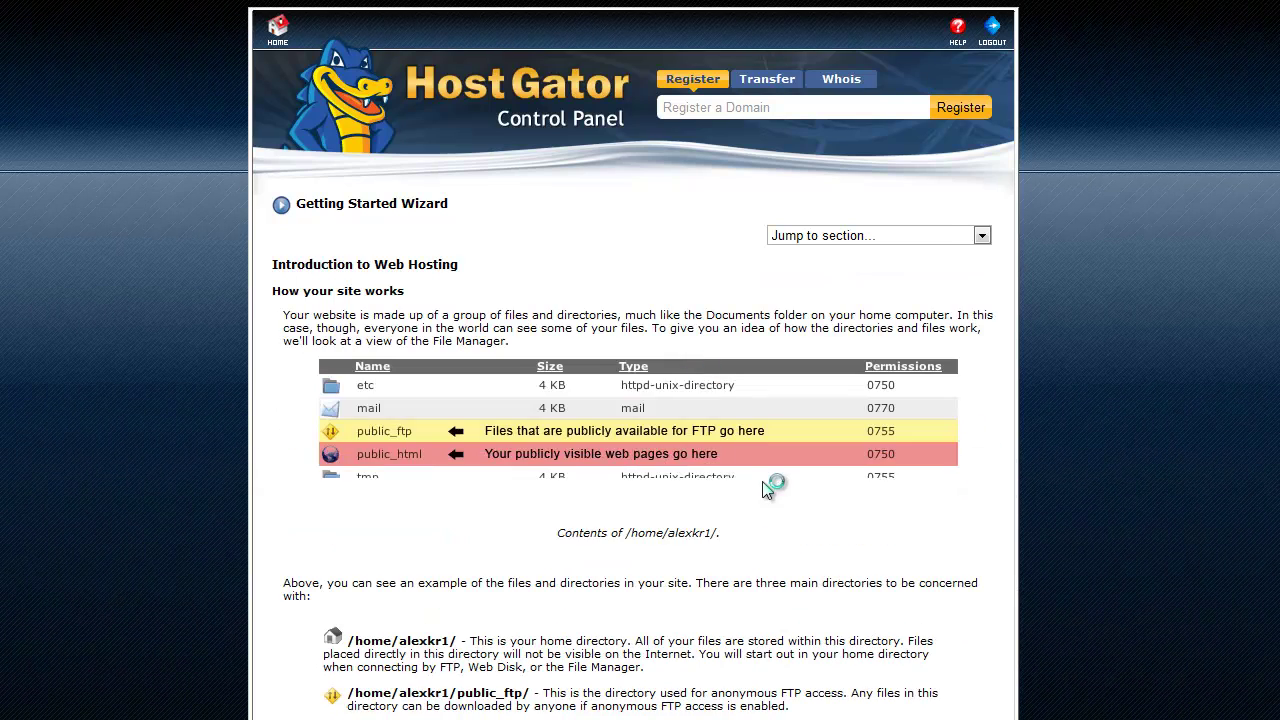
pyautogui.scroll(-1, 764, 477)
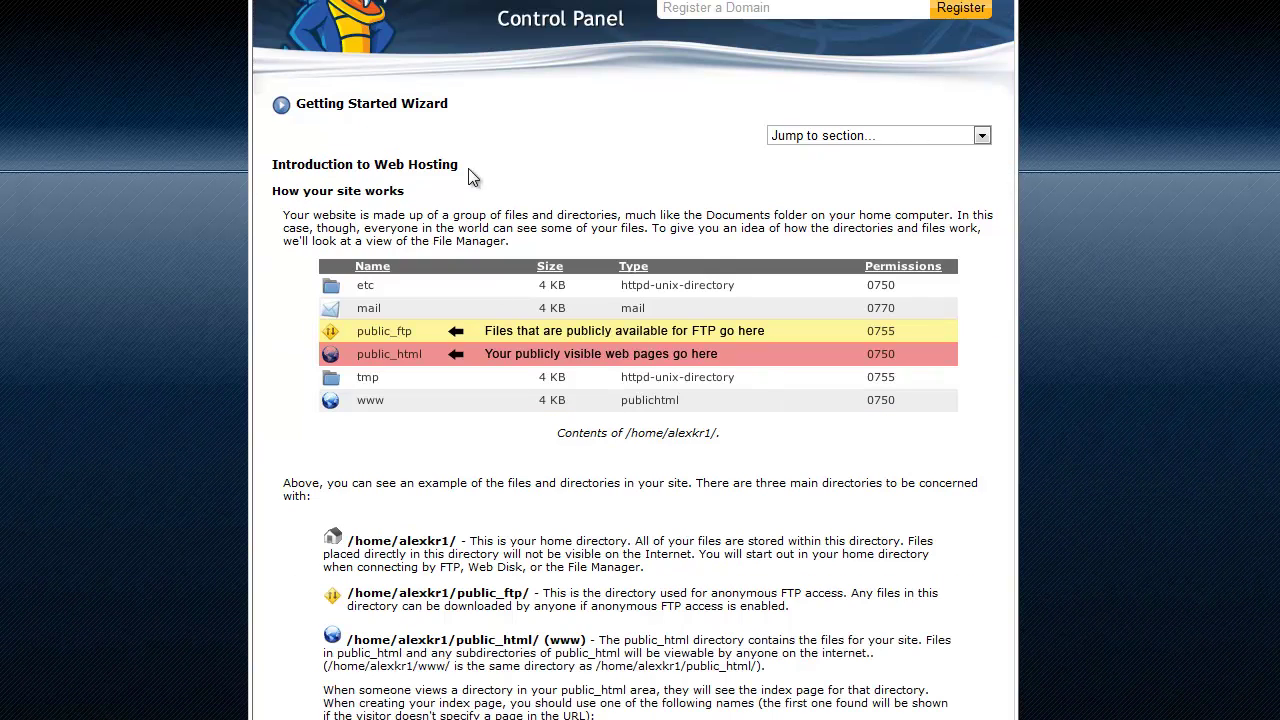
pyautogui.moveTo(290, 190); pyautogui.dragTo(388, 165)
pyautogui.click(406, 199)
pyautogui.scroll(-1, 661, 394)
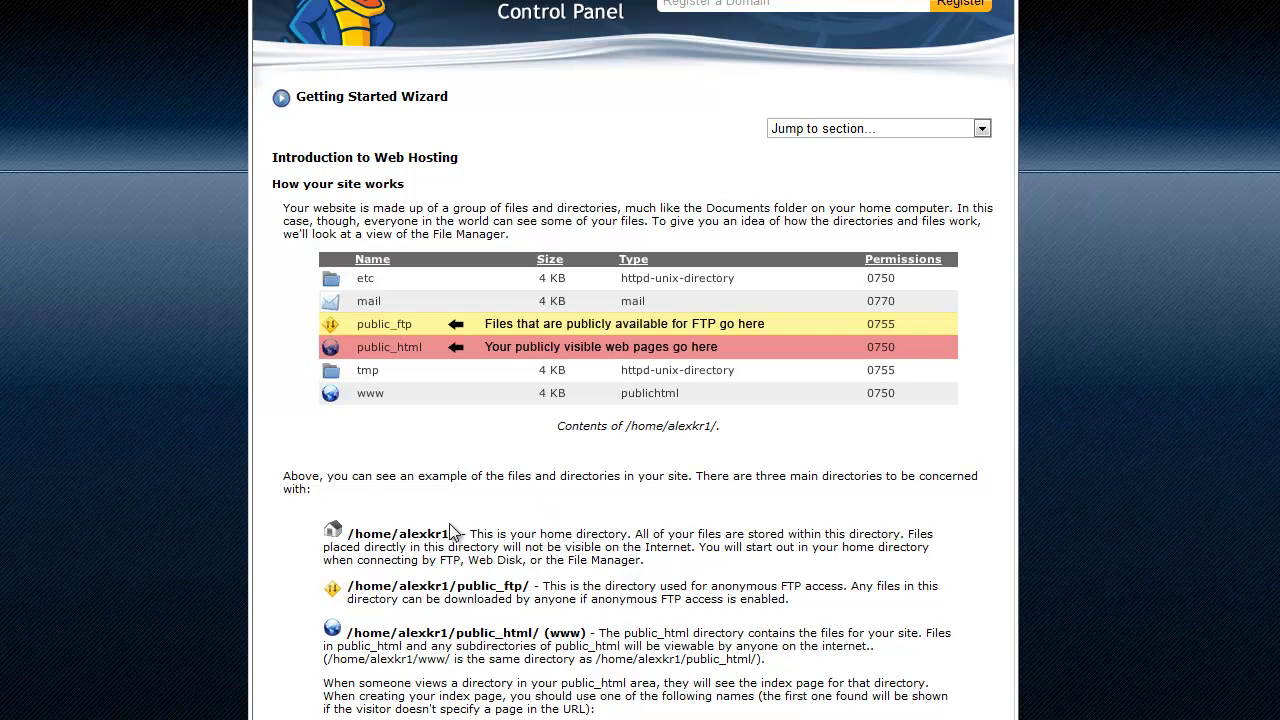
pyautogui.moveTo(349, 533); pyautogui.dragTo(455, 533)
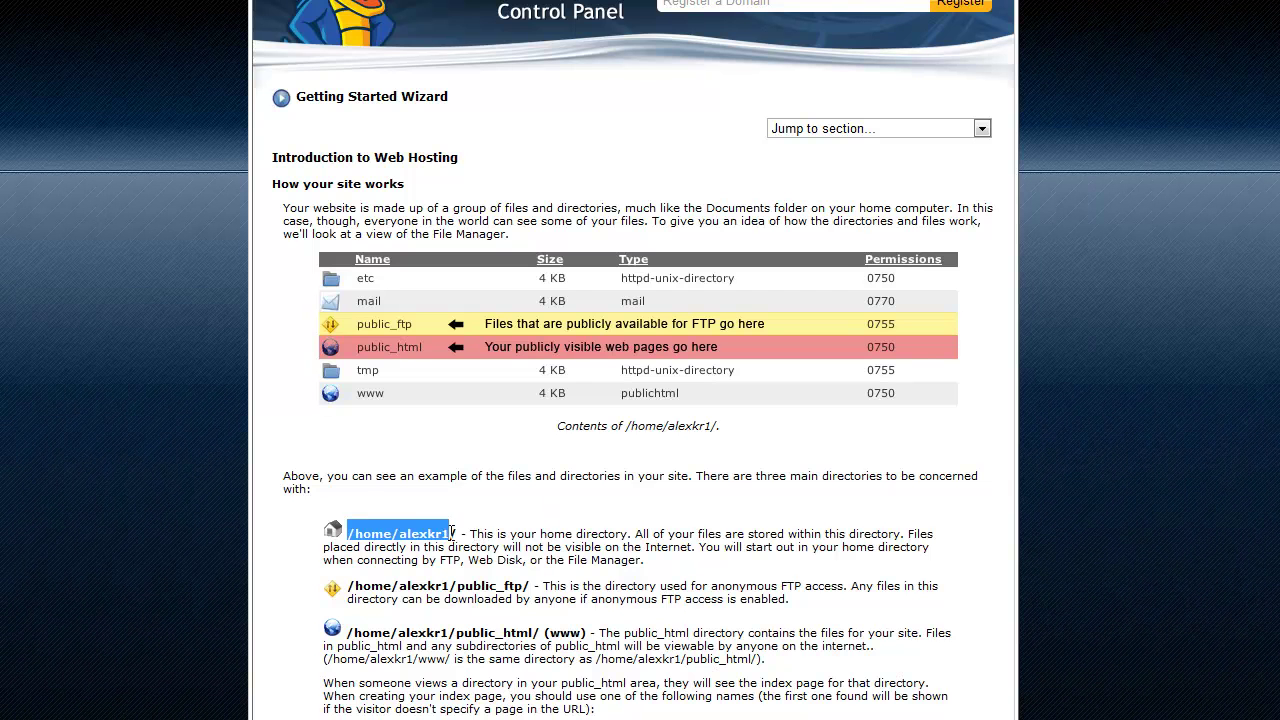
pyautogui.click(452, 533)
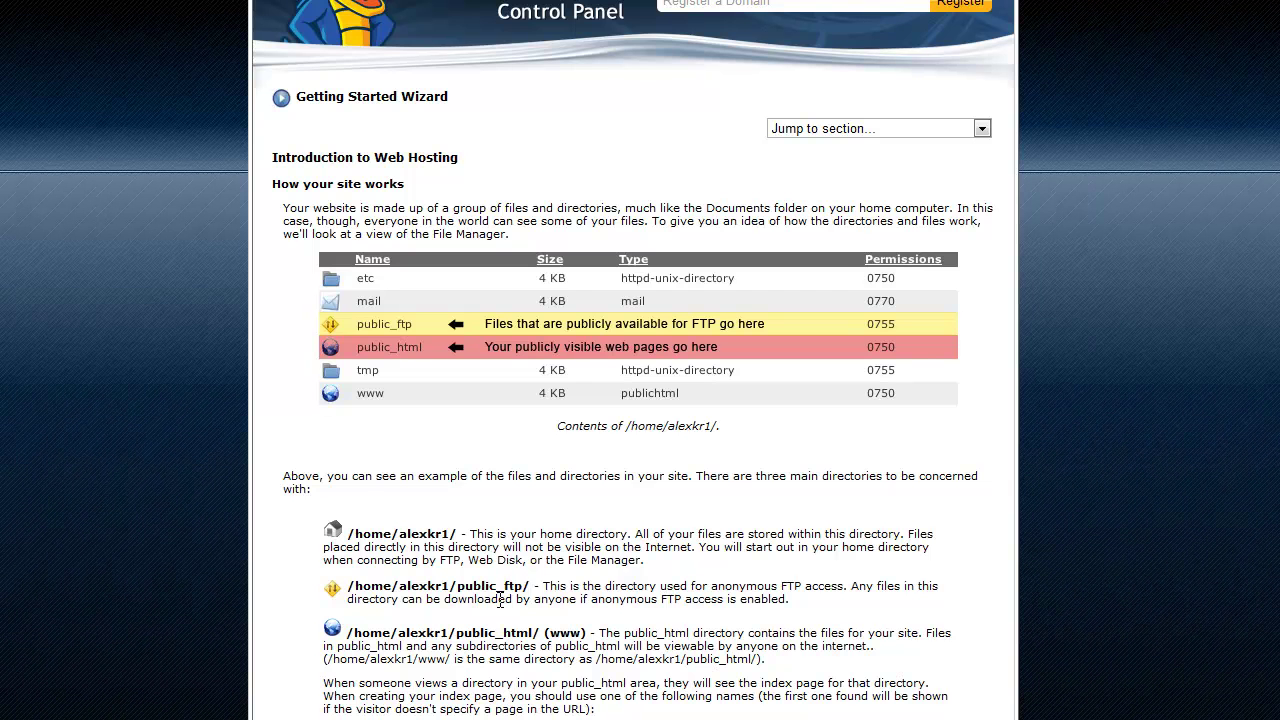
pyautogui.moveTo(462, 586); pyautogui.dragTo(588, 630)
pyautogui.click(540, 590)
pyautogui.click(476, 590)
pyautogui.click(588, 630)
pyautogui.moveTo(347, 633); pyautogui.dragTo(568, 636)
pyautogui.click(568, 636)
pyautogui.scroll(2, 626, 610)
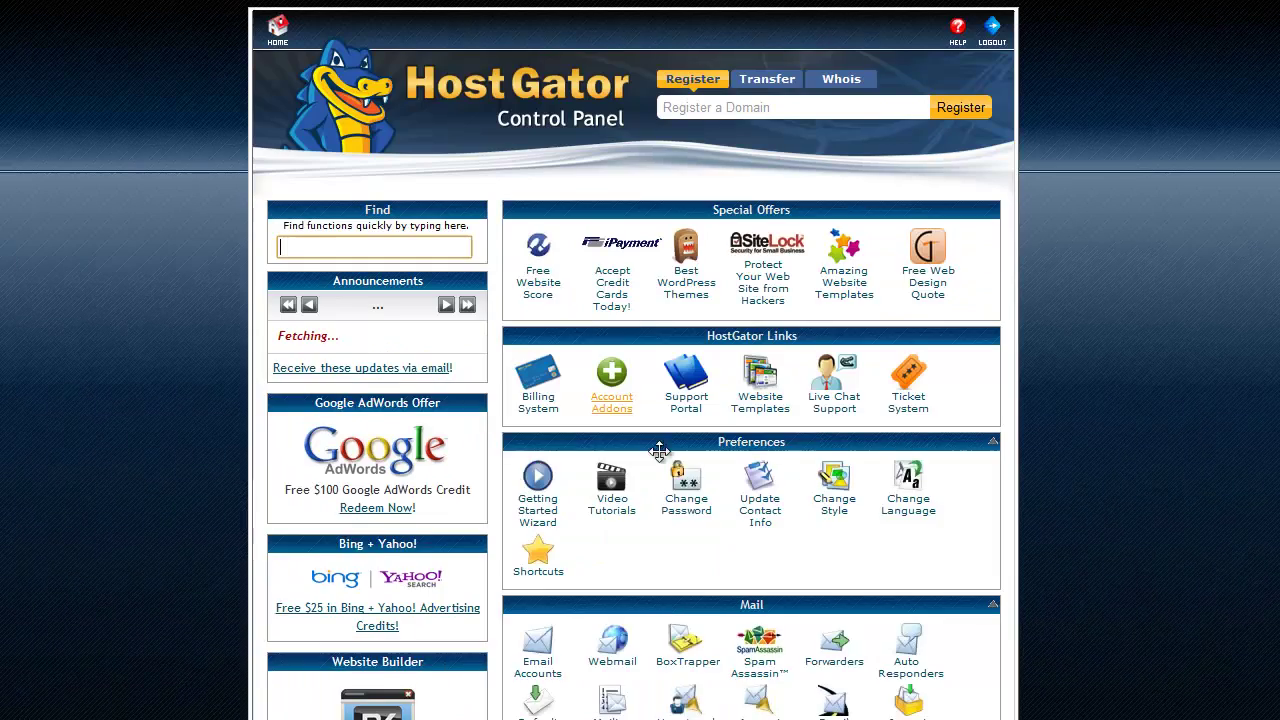
# Scroll down the cPanel home page to the Mail and Files sections
pyautogui.scroll(-3, 760, 500)
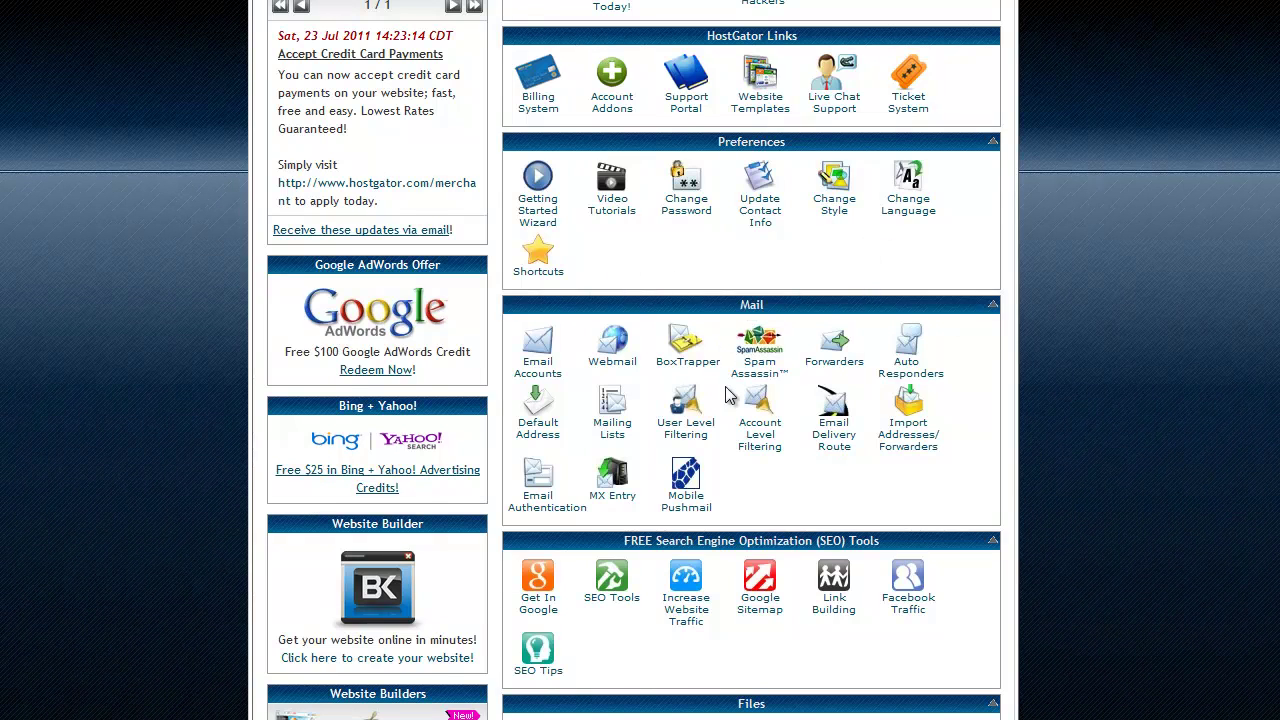
pyautogui.scroll(-2, 728, 396)
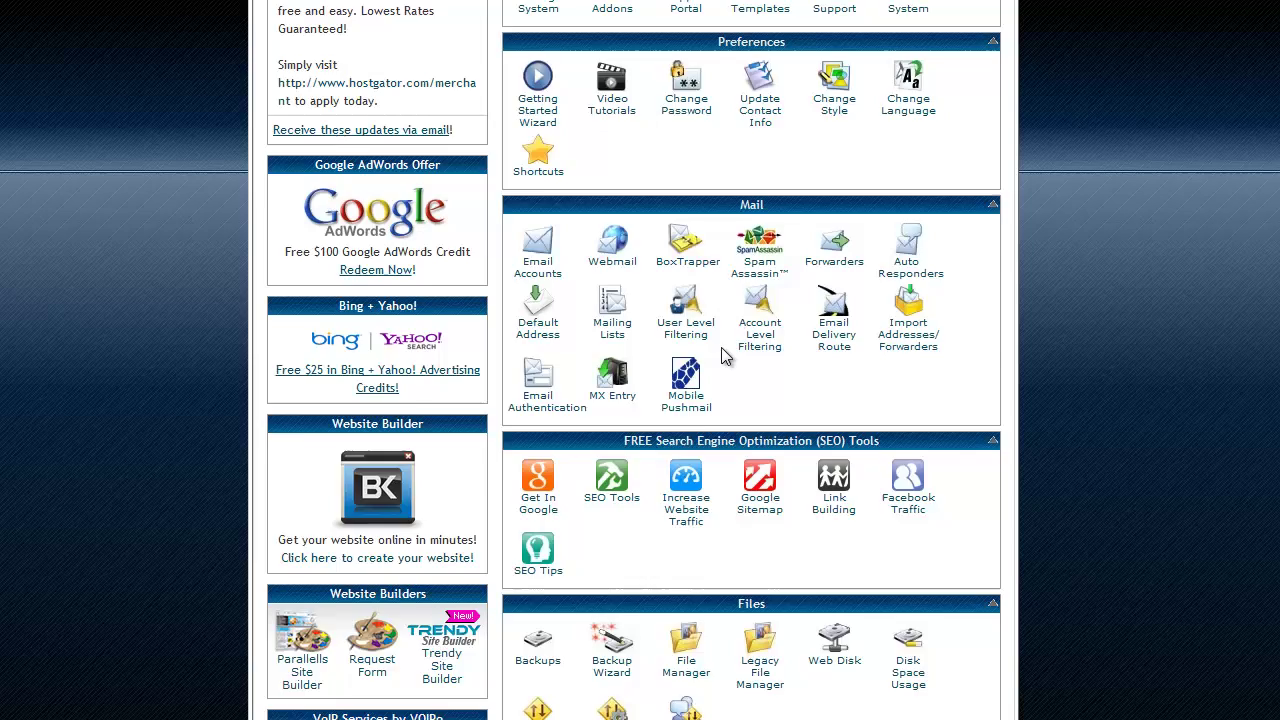
pyautogui.scroll(-2, 721, 347)
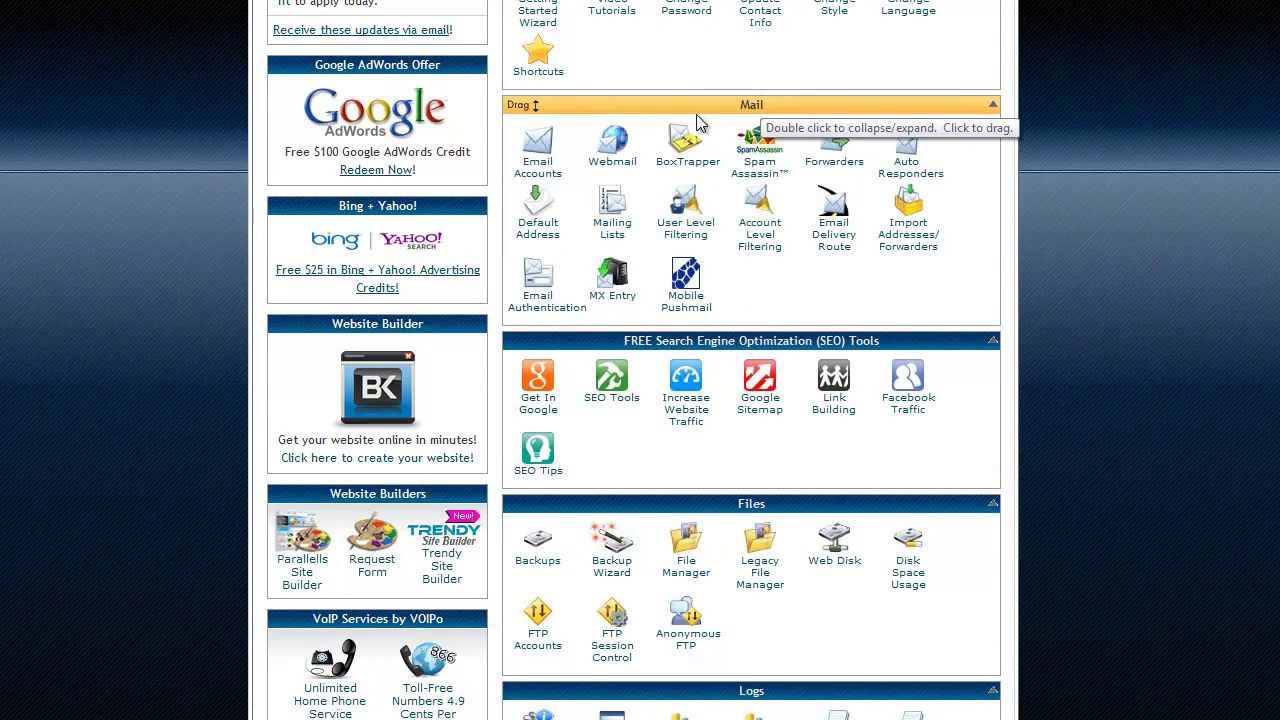
# Open Email Accounts, choose marketingwithkev.com as the domain and enter a new email name
pyautogui.click(553, 175)
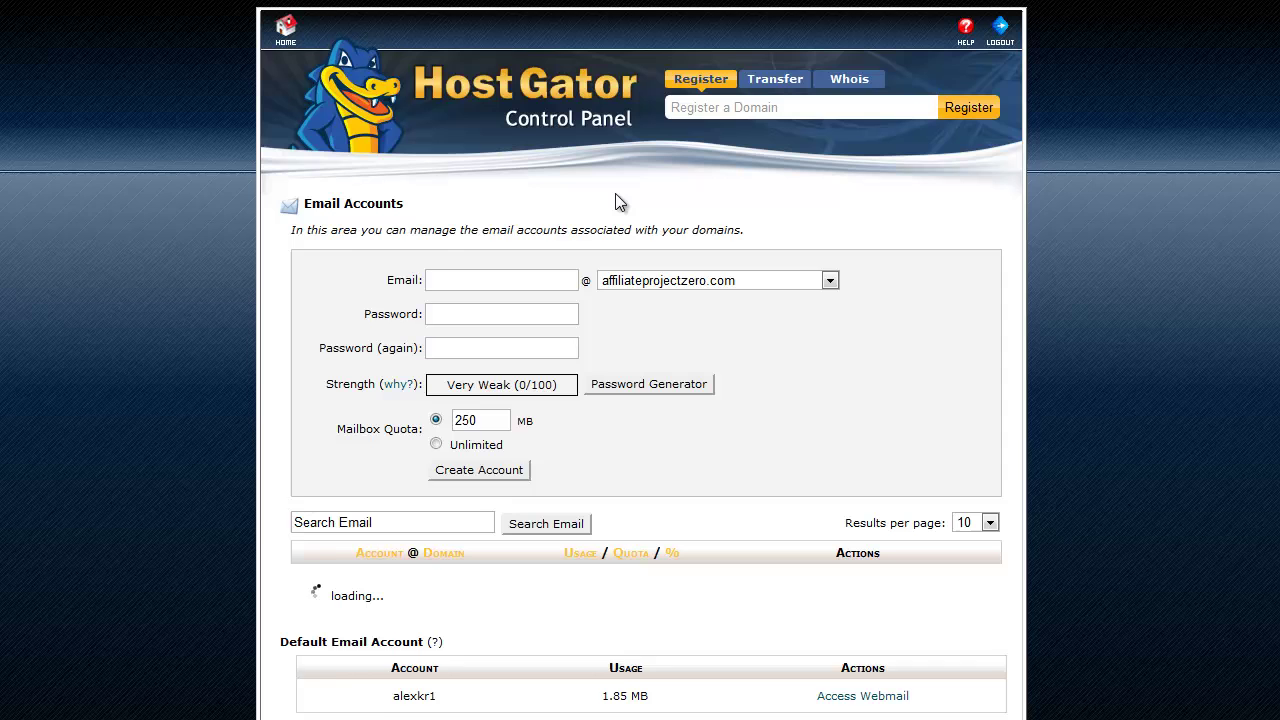
pyautogui.click(806, 280)
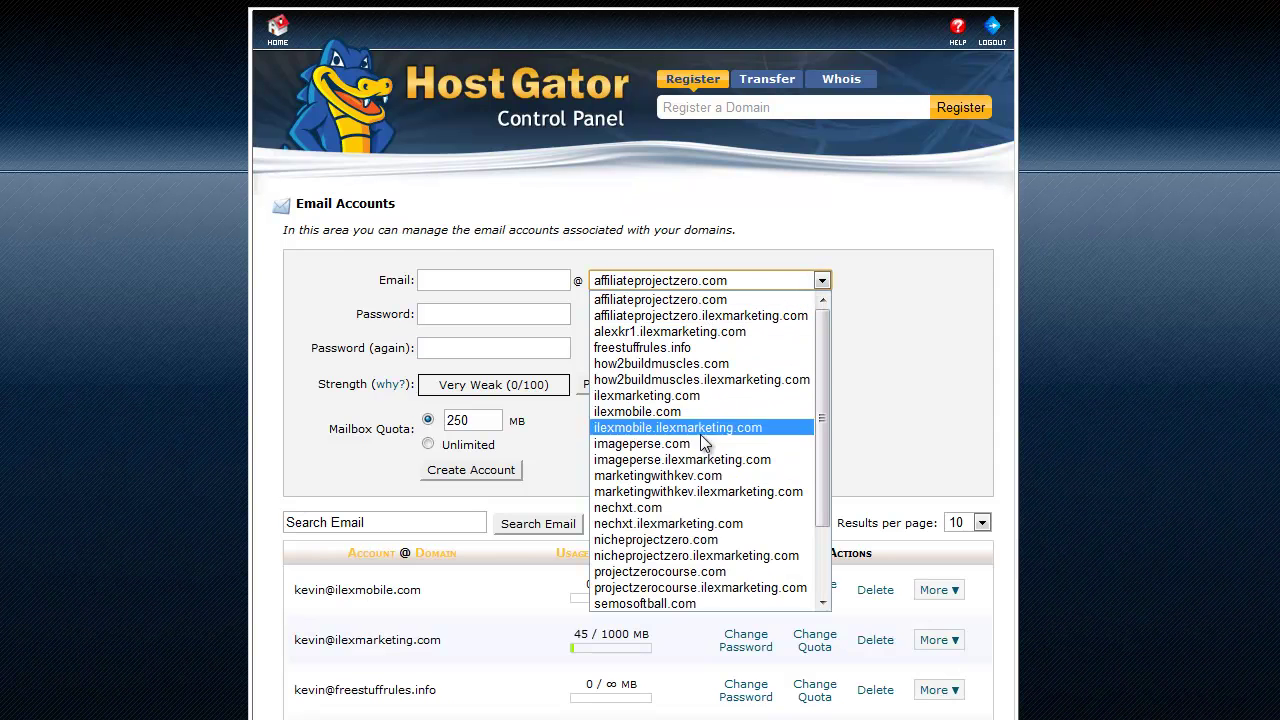
pyautogui.click(697, 478)
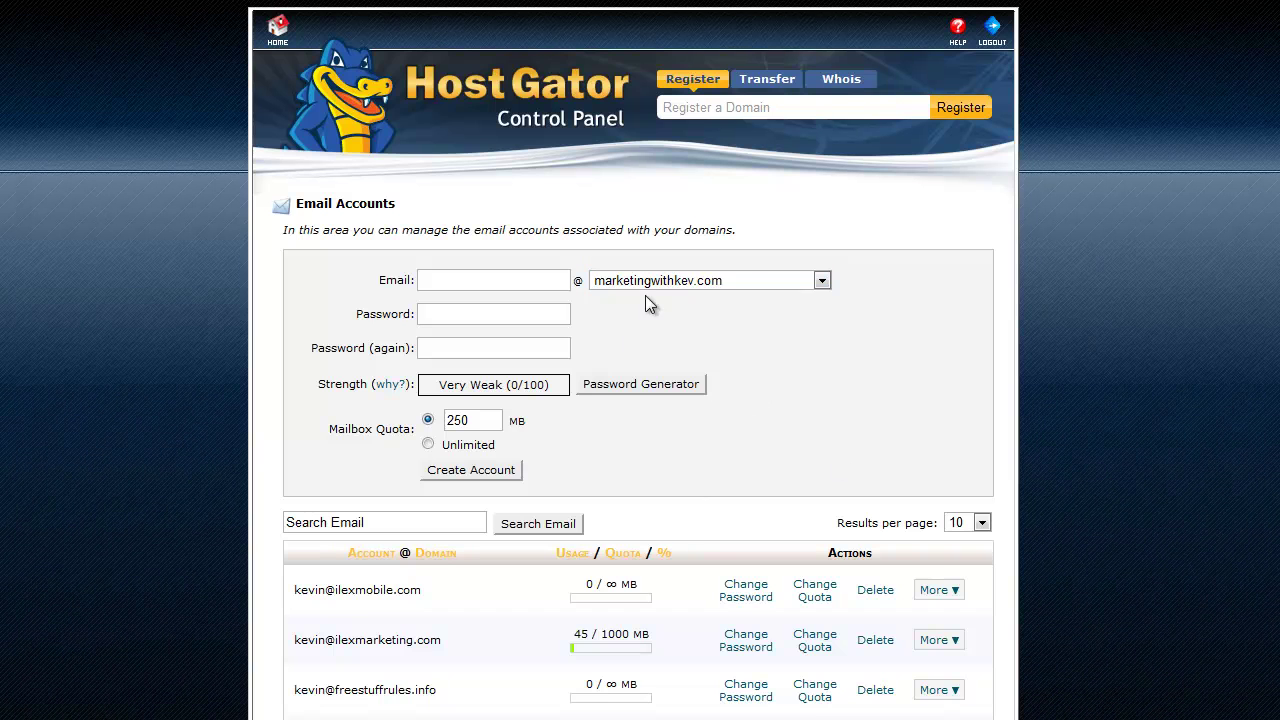
pyautogui.click(533, 285)
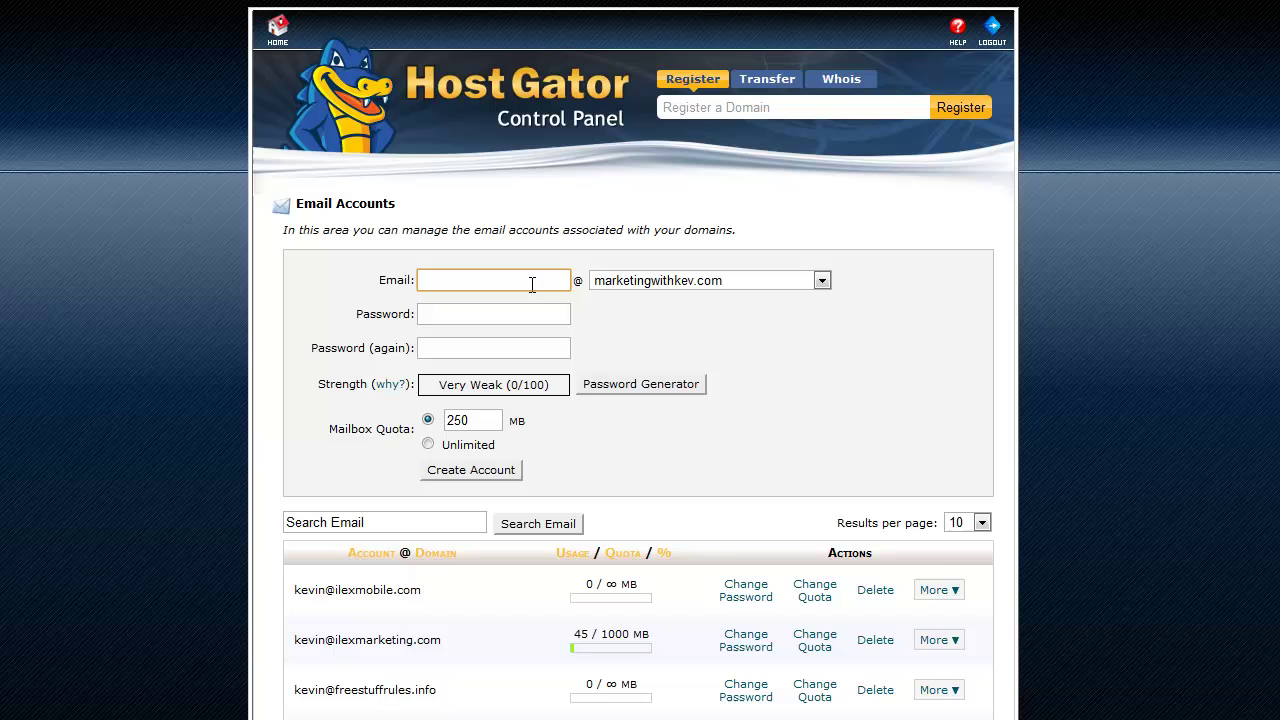
pyautogui.write('john')
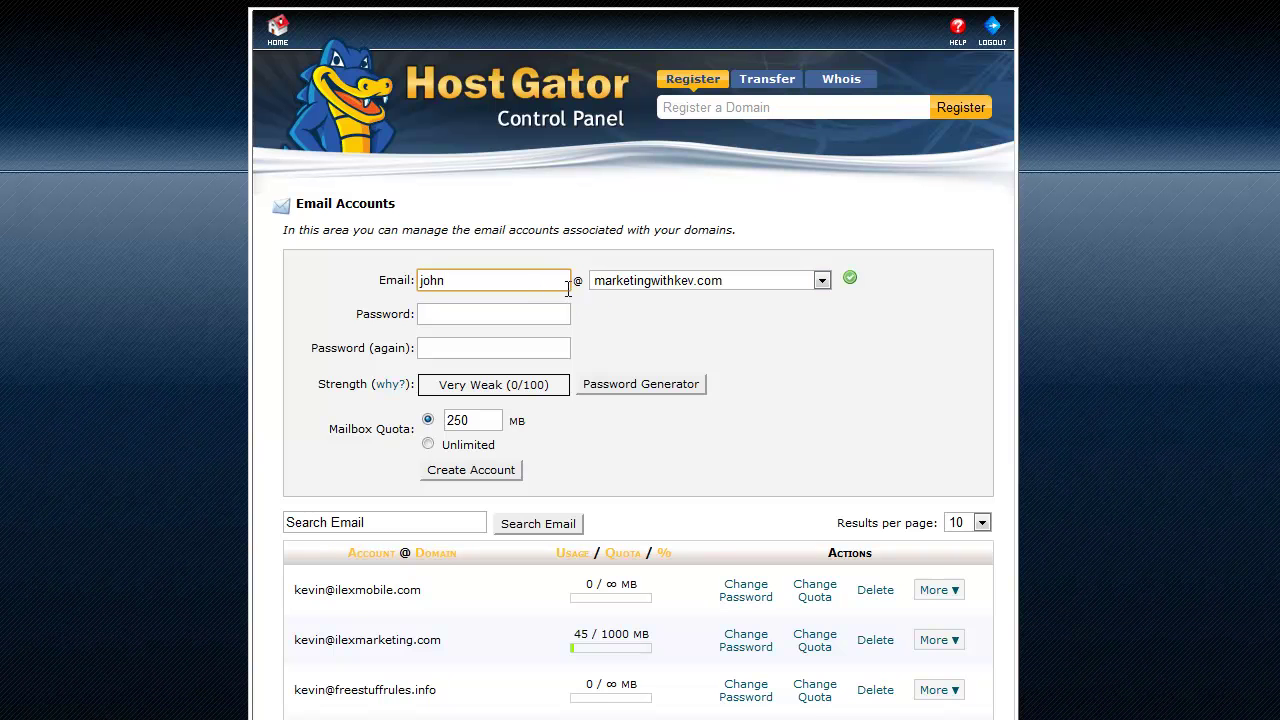
pyautogui.click(580, 282)
# Step through the password fields, keep the 250 MB mailbox quota, and point out the email name
pyautogui.click(501, 320)
pyautogui.click(493, 347)
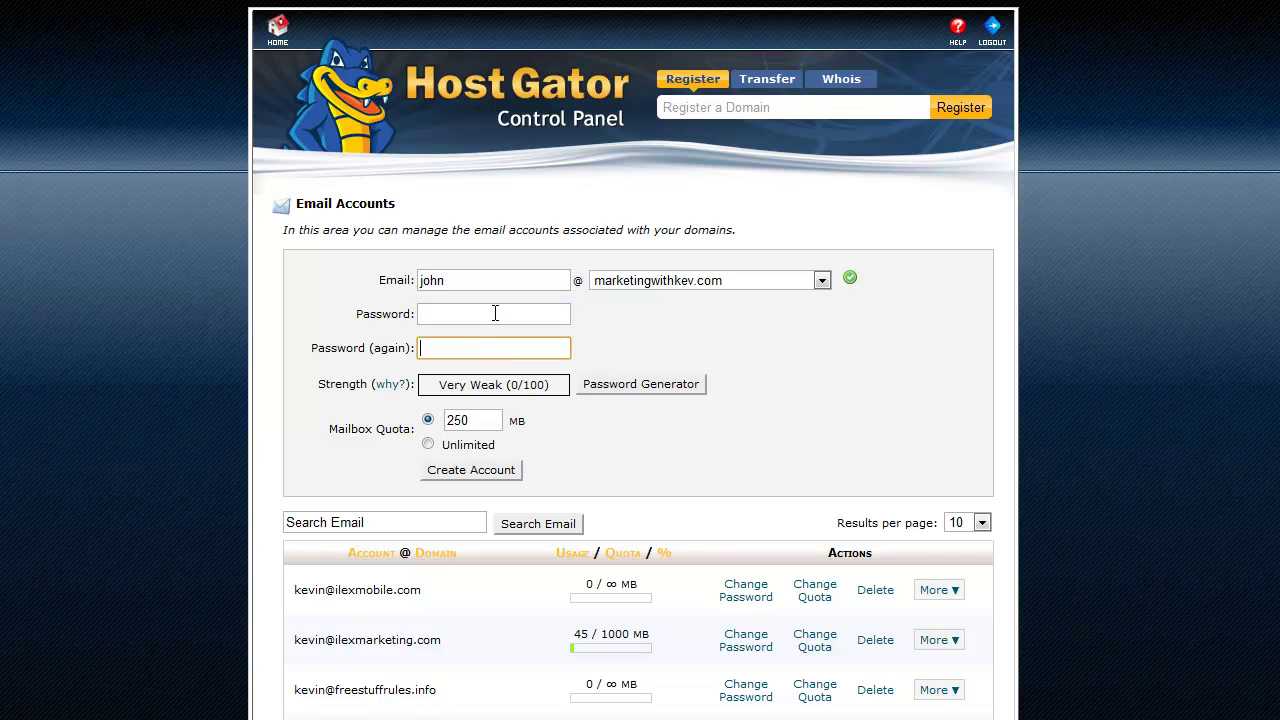
pyautogui.click(494, 314)
pyautogui.click(494, 347)
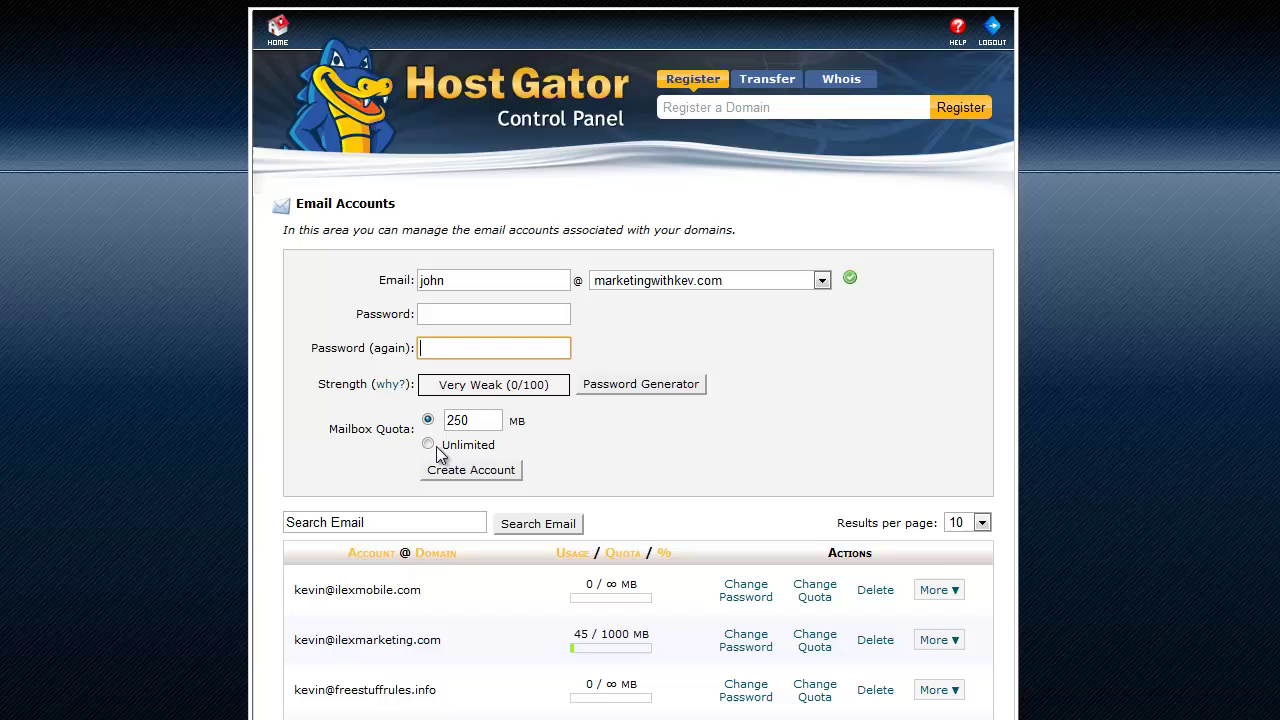
pyautogui.moveTo(487, 424); pyautogui.dragTo(448, 428)
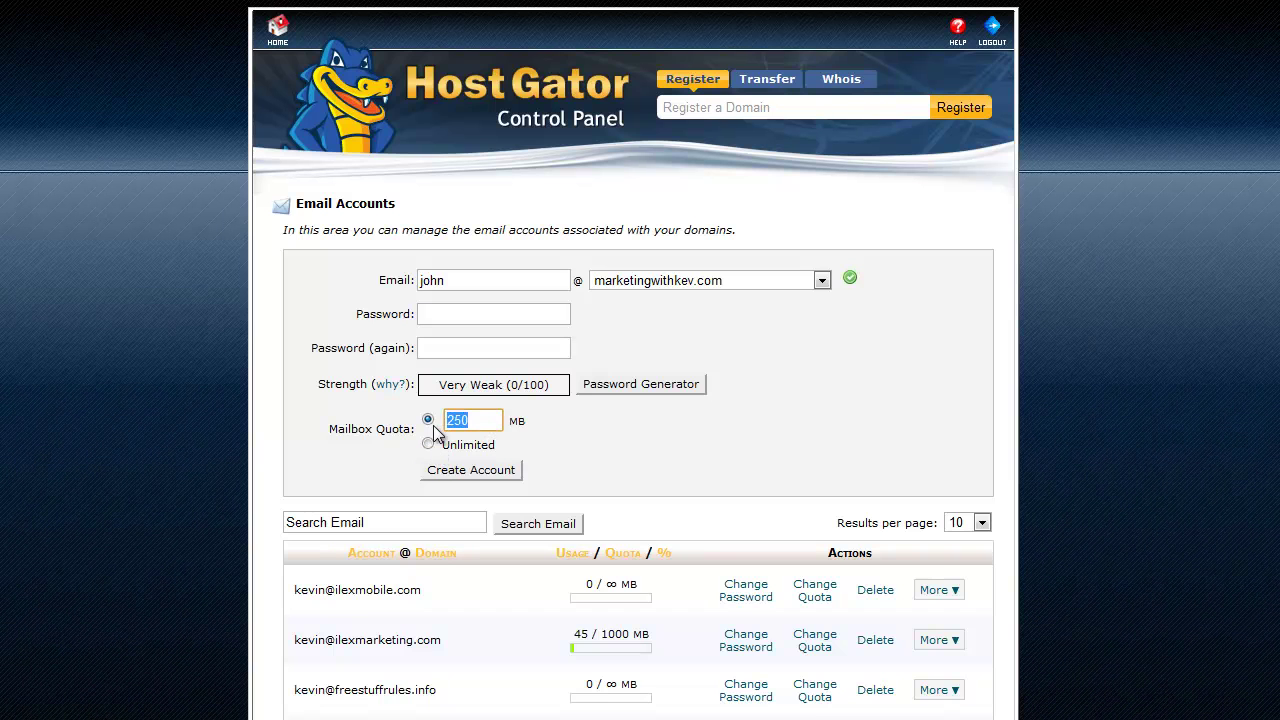
pyautogui.click(379, 432)
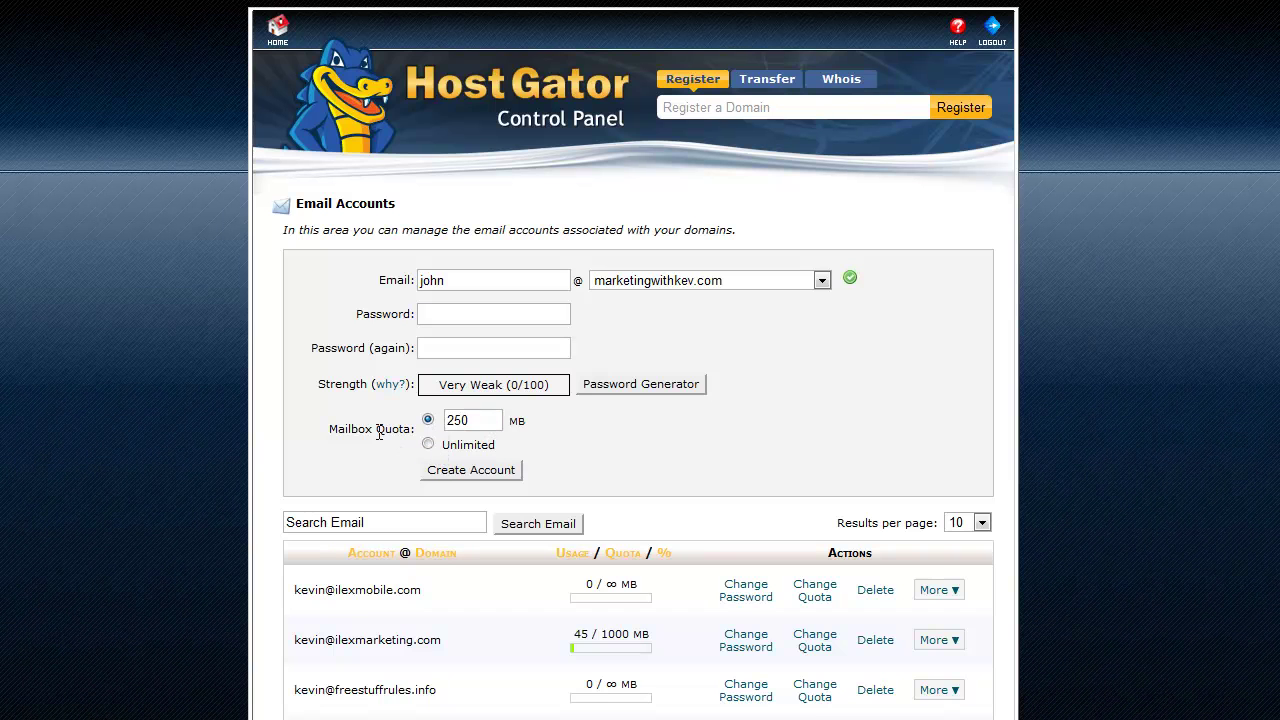
pyautogui.click(429, 446)
pyautogui.moveTo(429, 447); pyautogui.dragTo(431, 428)
pyautogui.click(428, 420)
pyautogui.scroll(-1, 641, 474)
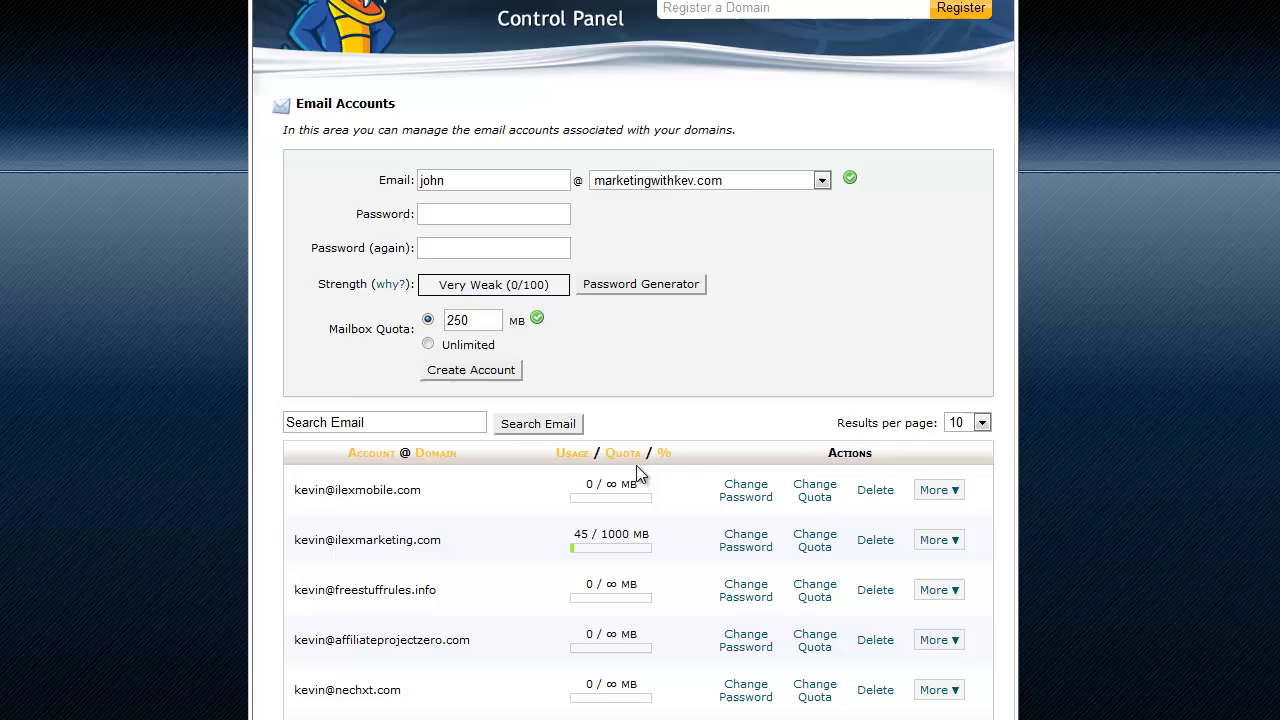
pyautogui.scroll(1, 640, 474)
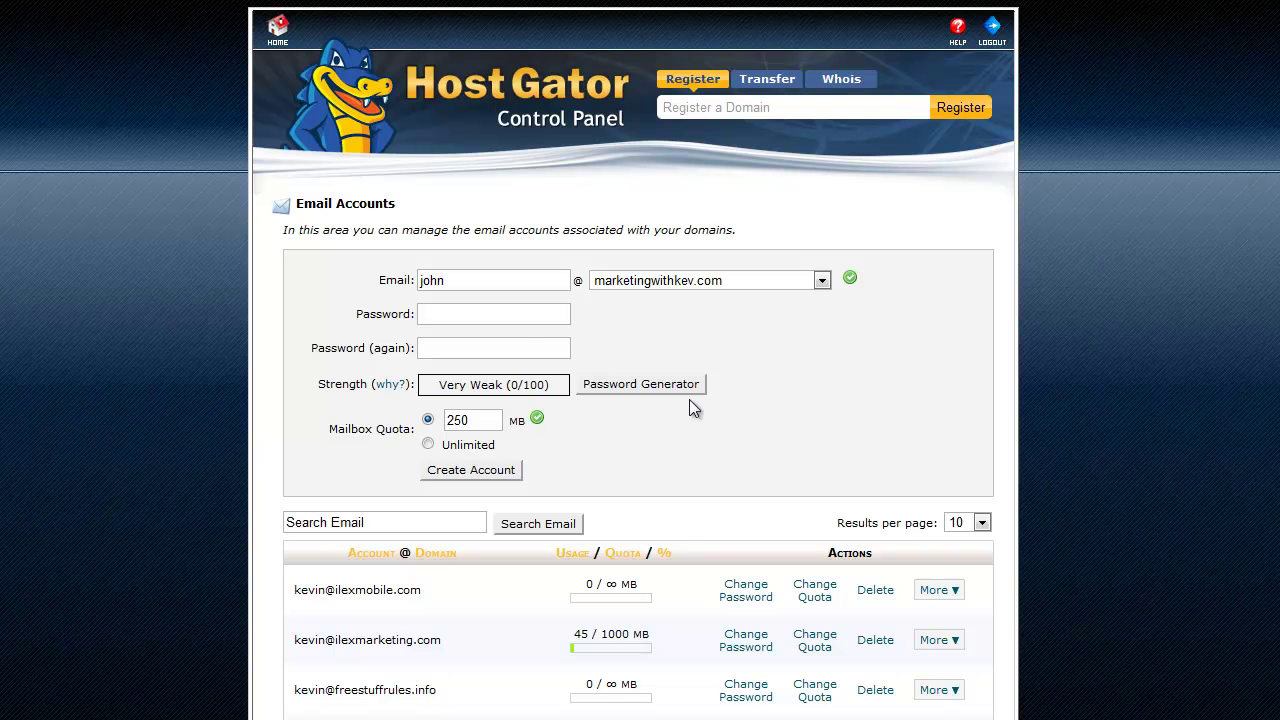
pyautogui.moveTo(460, 281); pyautogui.dragTo(413, 284)
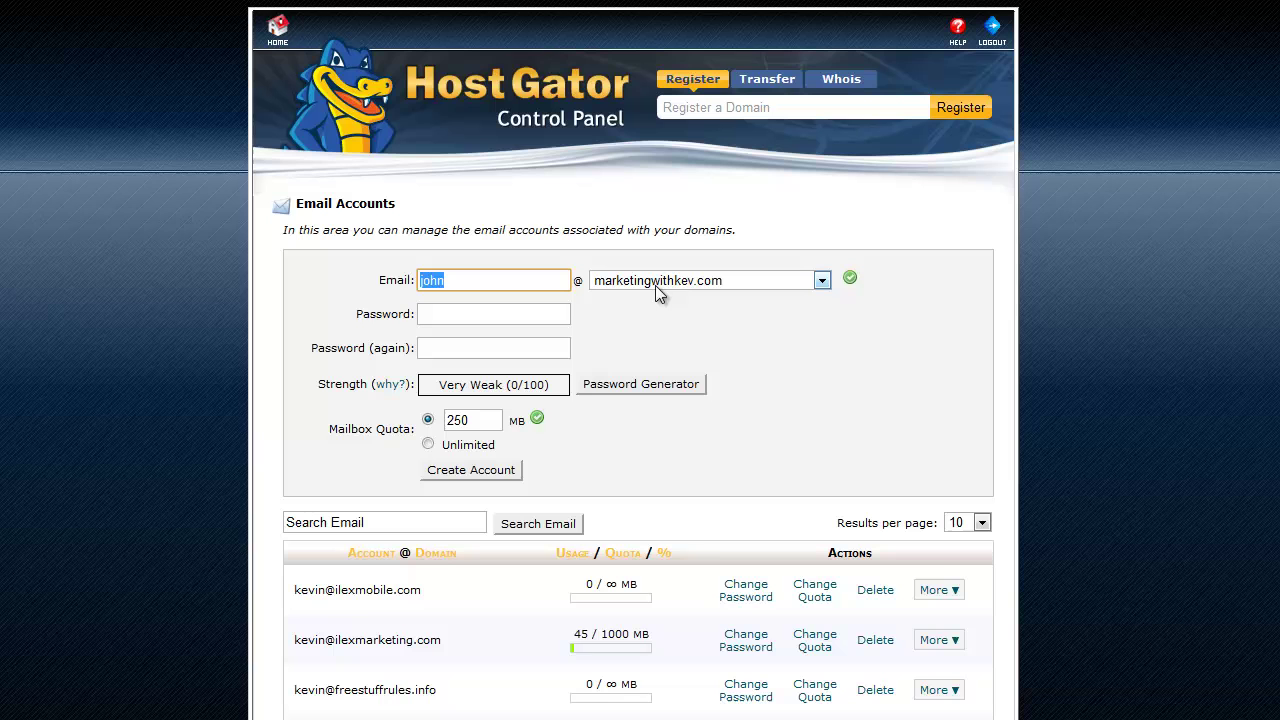
pyautogui.click(661, 326)
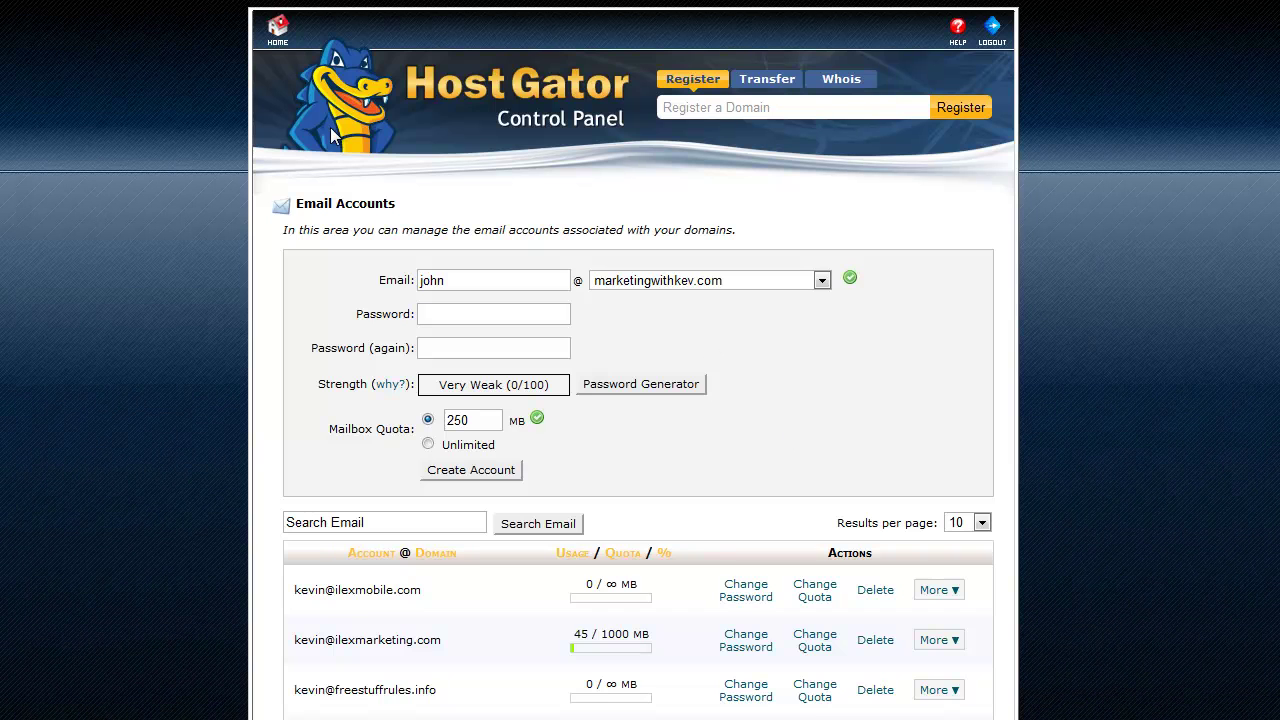
# Return to the cPanel home page, scroll to the Mail section, and switch back to Notepad
pyautogui.click(276, 44)
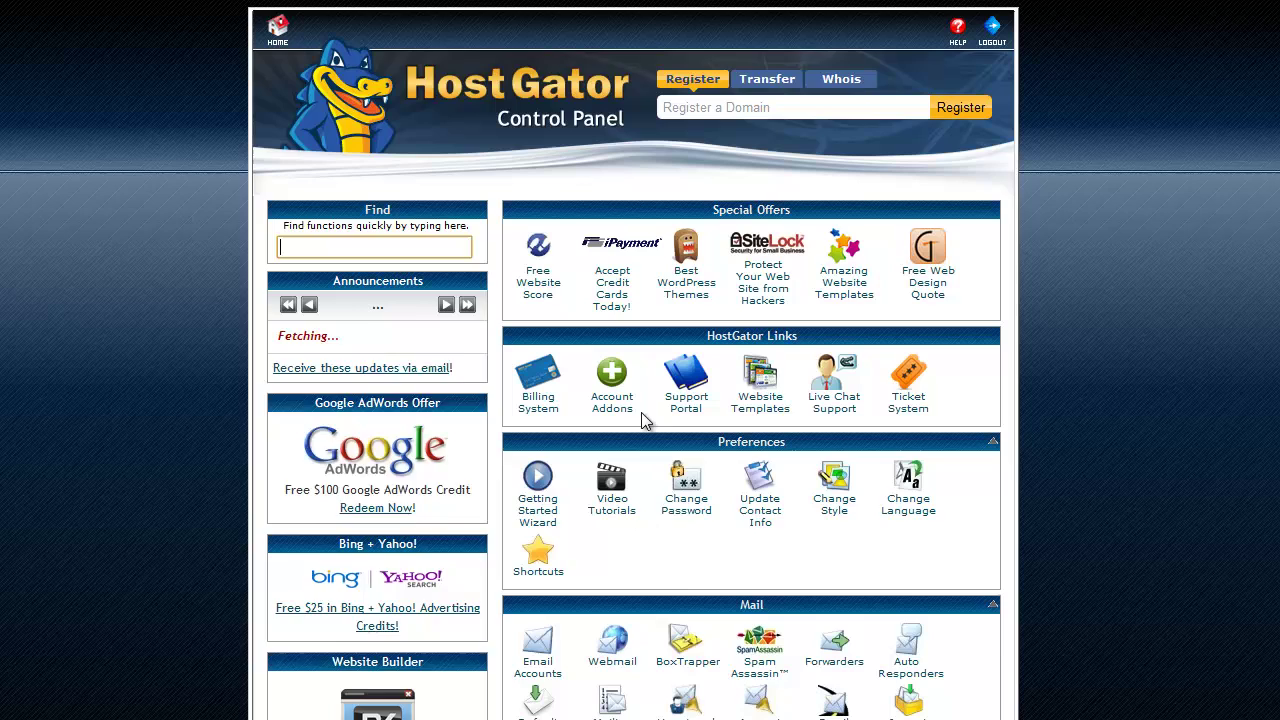
pyautogui.scroll(-2, 691, 549)
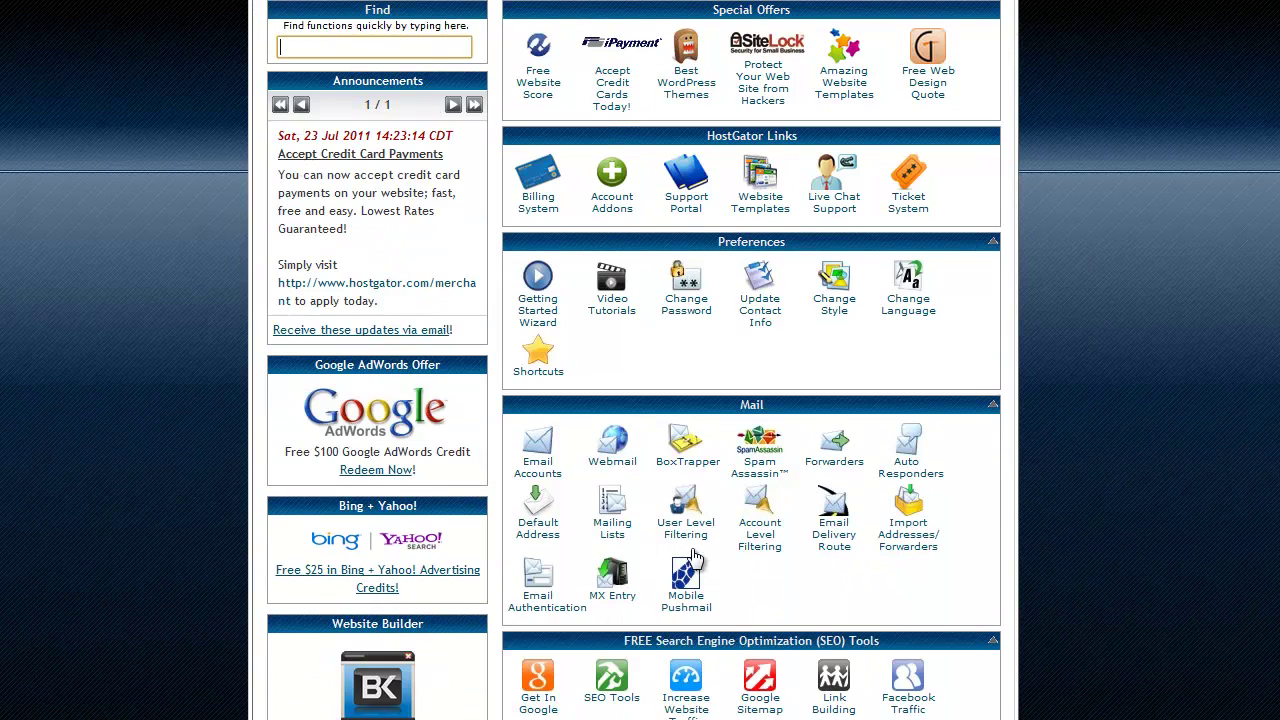
pyautogui.scroll(-1, 780, 515)
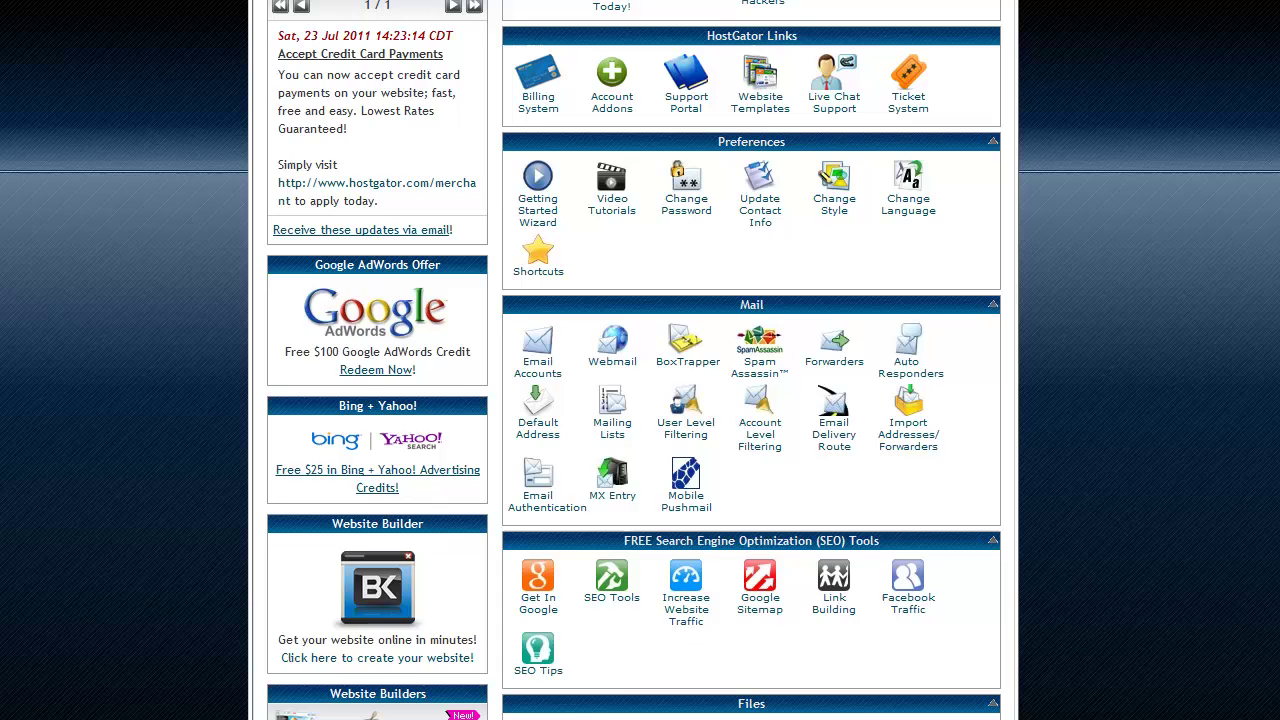
pyautogui.hotkey('alt', 'Tab')
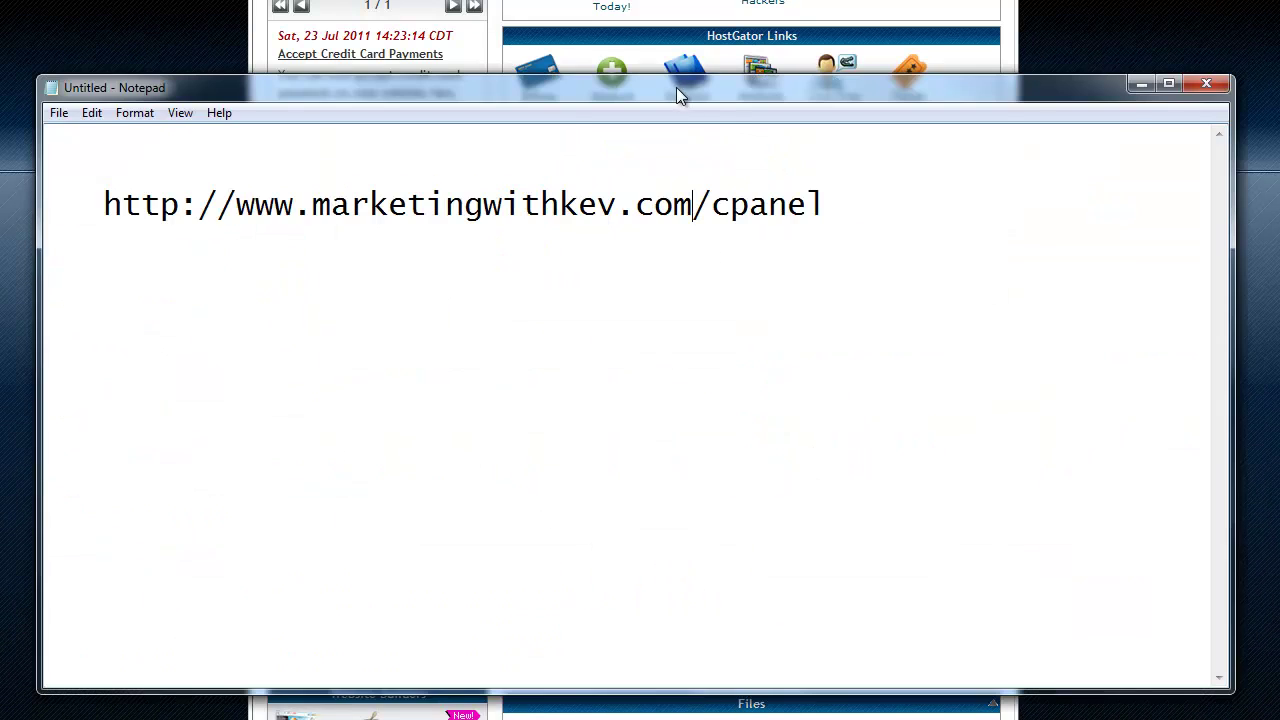
# Replace 'cpanel' at the end of the address with 'webmail'
pyautogui.moveTo(676, 95); pyautogui.dragTo(726, 123)
pyautogui.moveTo(923, 232); pyautogui.dragTo(766, 233)
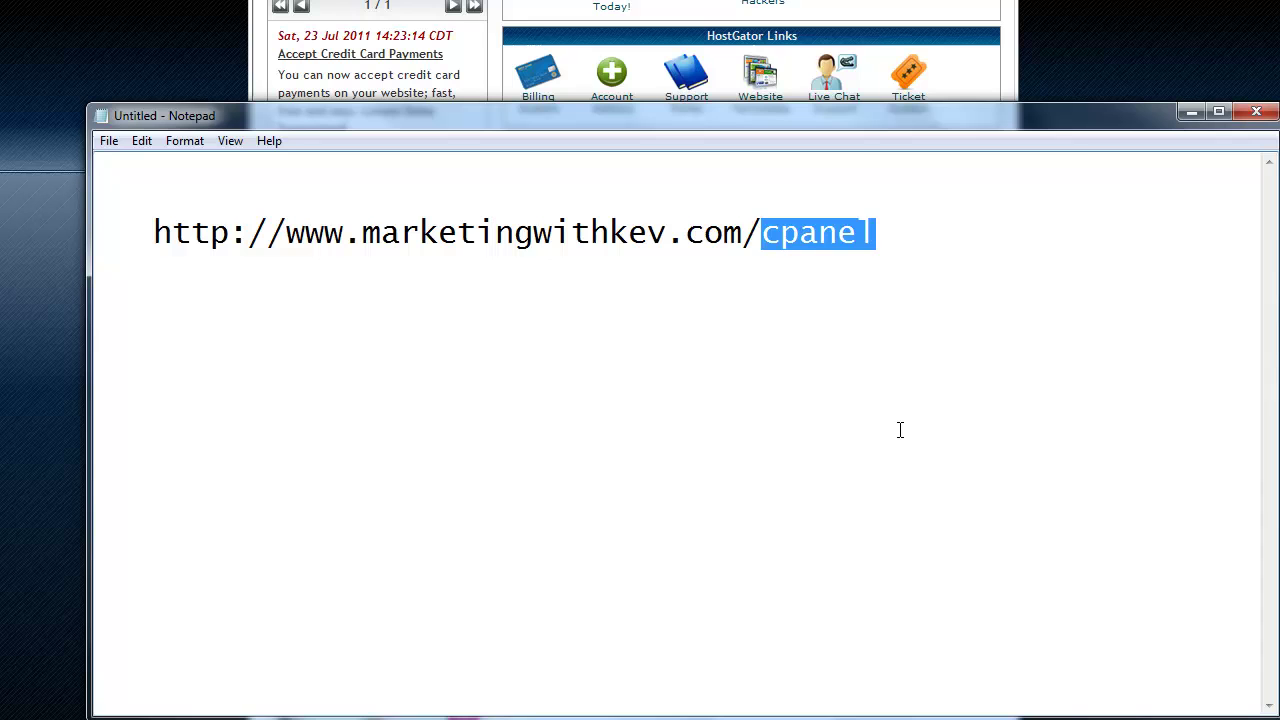
pyautogui.write('webmail')
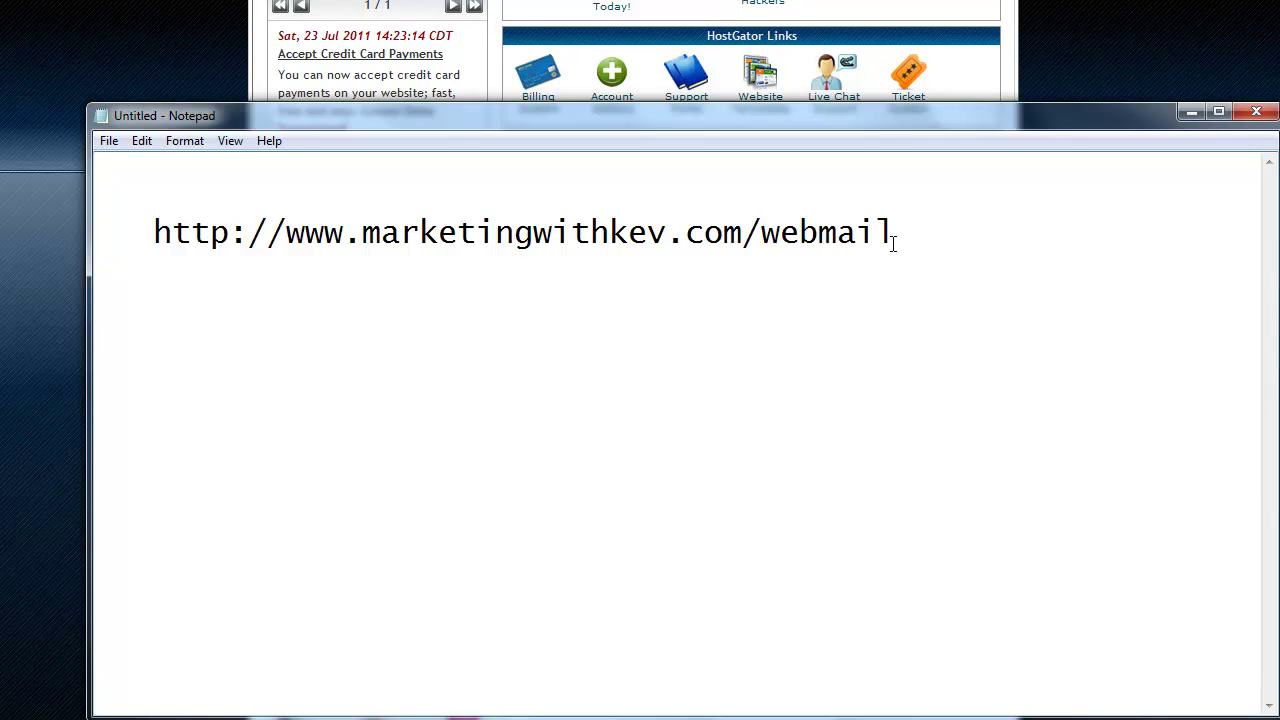
# Highlight 'webmail' and the domain to explain the webmail address, then minimize Notepad
pyautogui.moveTo(893, 240); pyautogui.dragTo(760, 240)
pyautogui.click(779, 320)
pyautogui.moveTo(656, 122); pyautogui.dragTo(647, 102)
pyautogui.moveTo(748, 219); pyautogui.dragTo(969, 209)
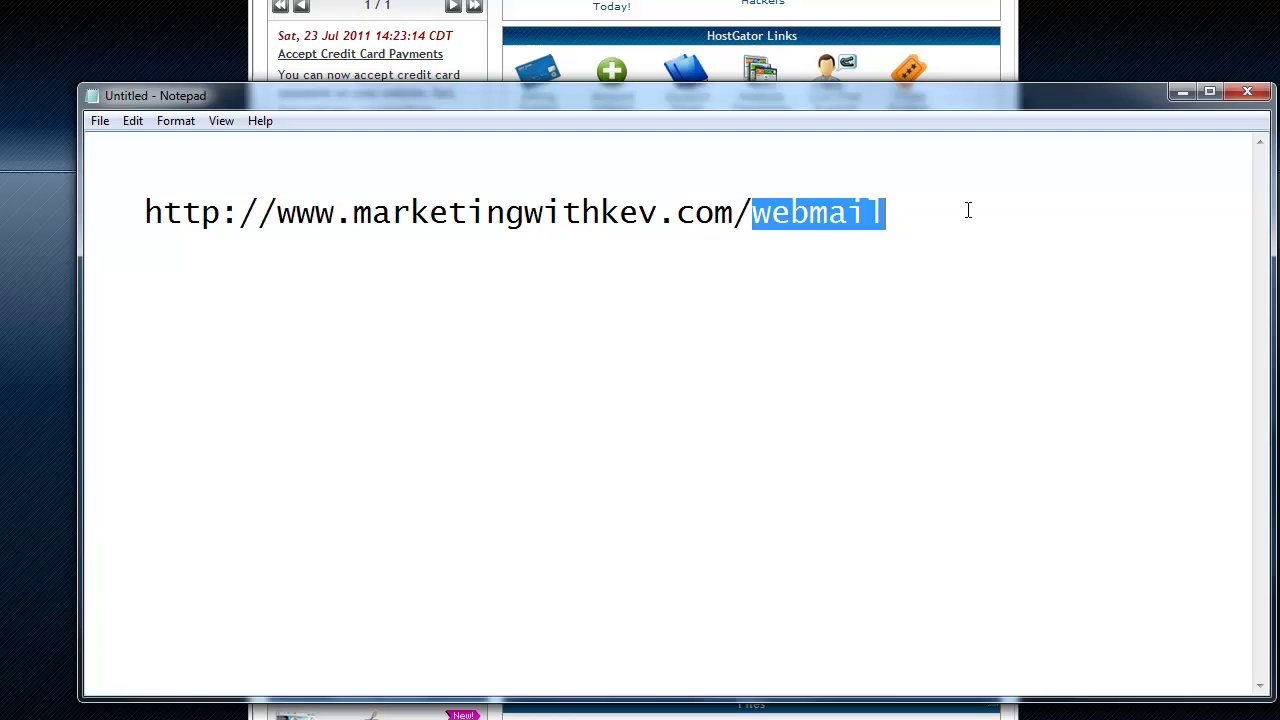
pyautogui.click(975, 209)
pyautogui.moveTo(754, 212); pyautogui.dragTo(88, 212)
pyautogui.click(758, 224)
pyautogui.moveTo(750, 220); pyautogui.dragTo(923, 209)
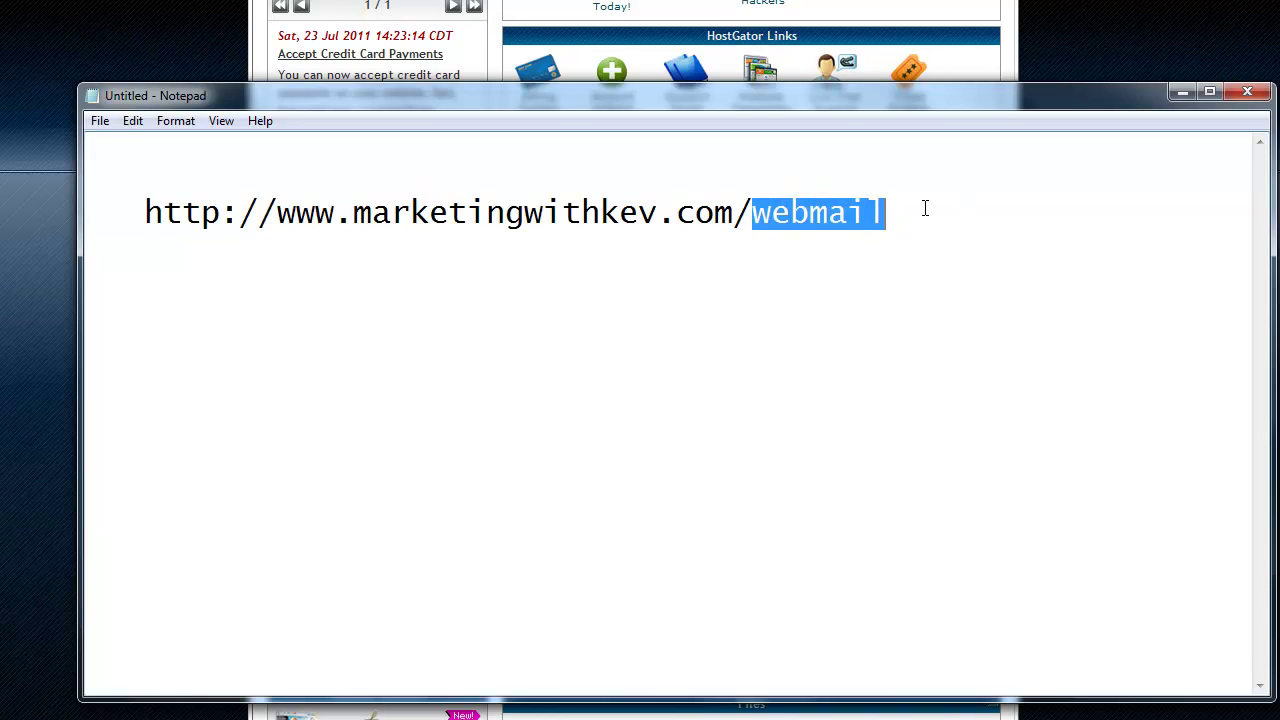
pyautogui.click(946, 206)
pyautogui.moveTo(902, 101); pyautogui.dragTo(888, 104)
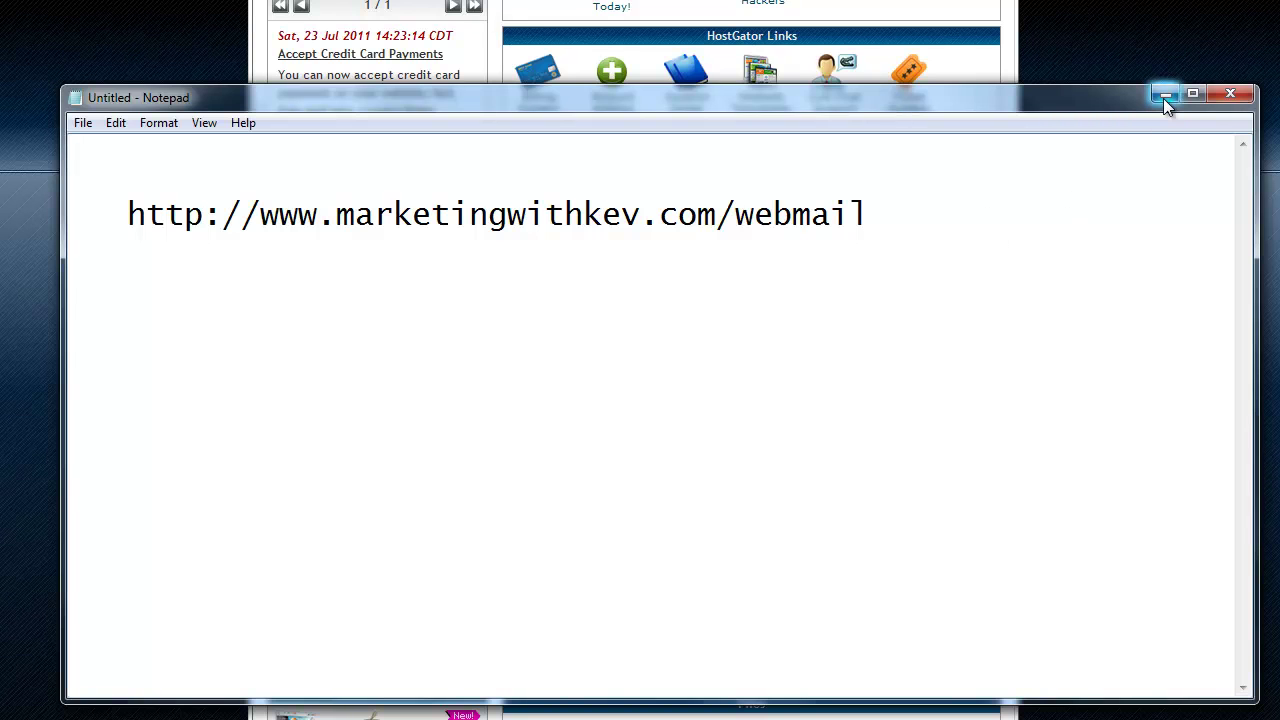
pyautogui.moveTo(866, 215); pyautogui.dragTo(729, 215)
pyautogui.click(729, 215)
pyautogui.click(1165, 96)
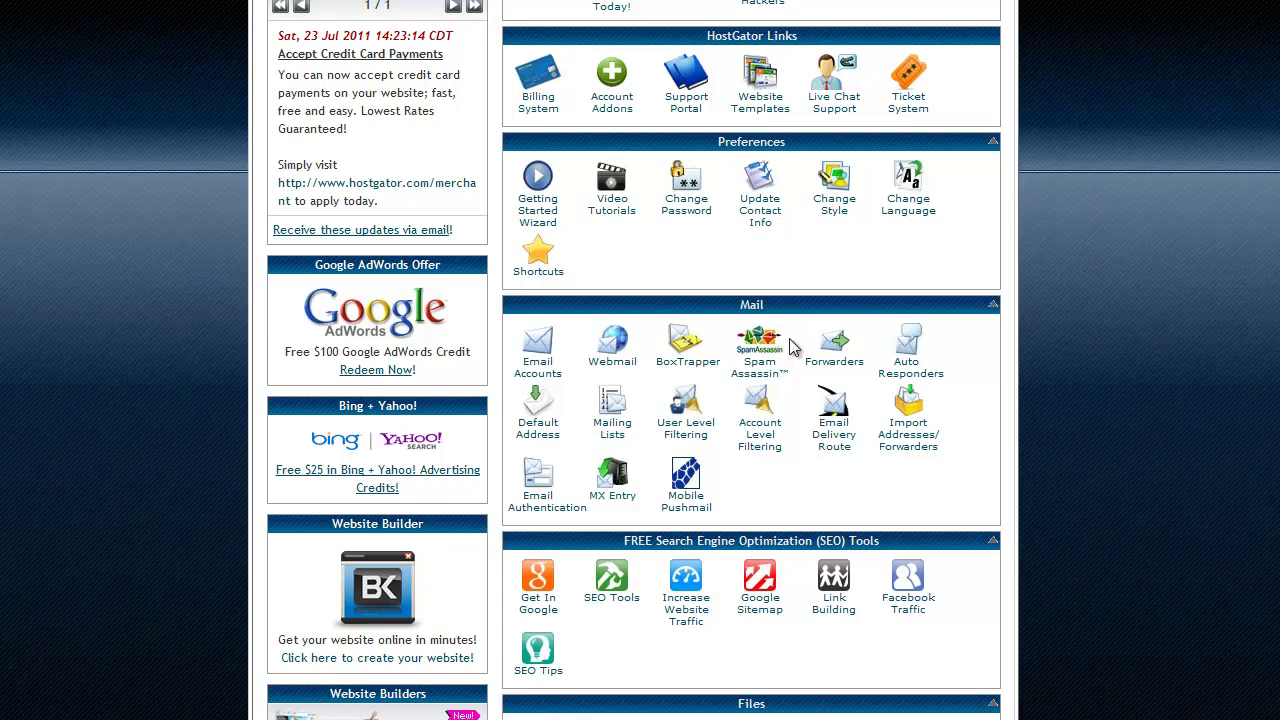
pyautogui.scroll(-2, 785, 473)
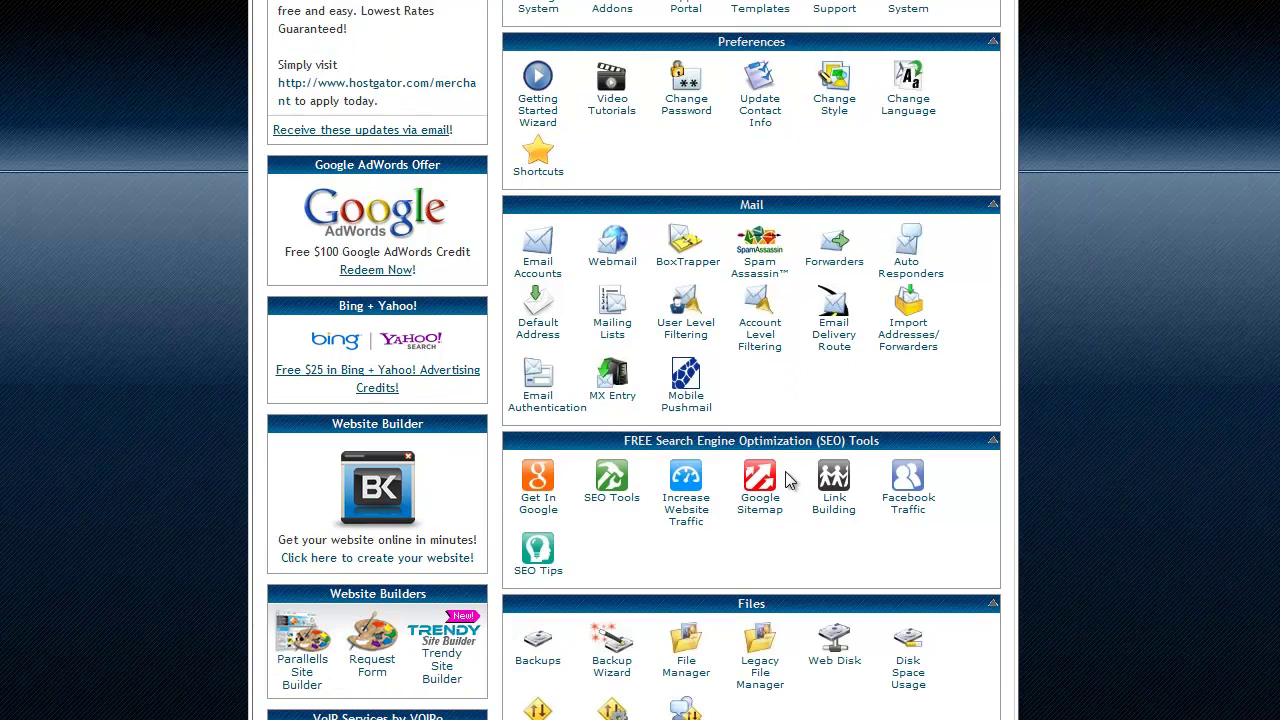
pyautogui.click(838, 268)
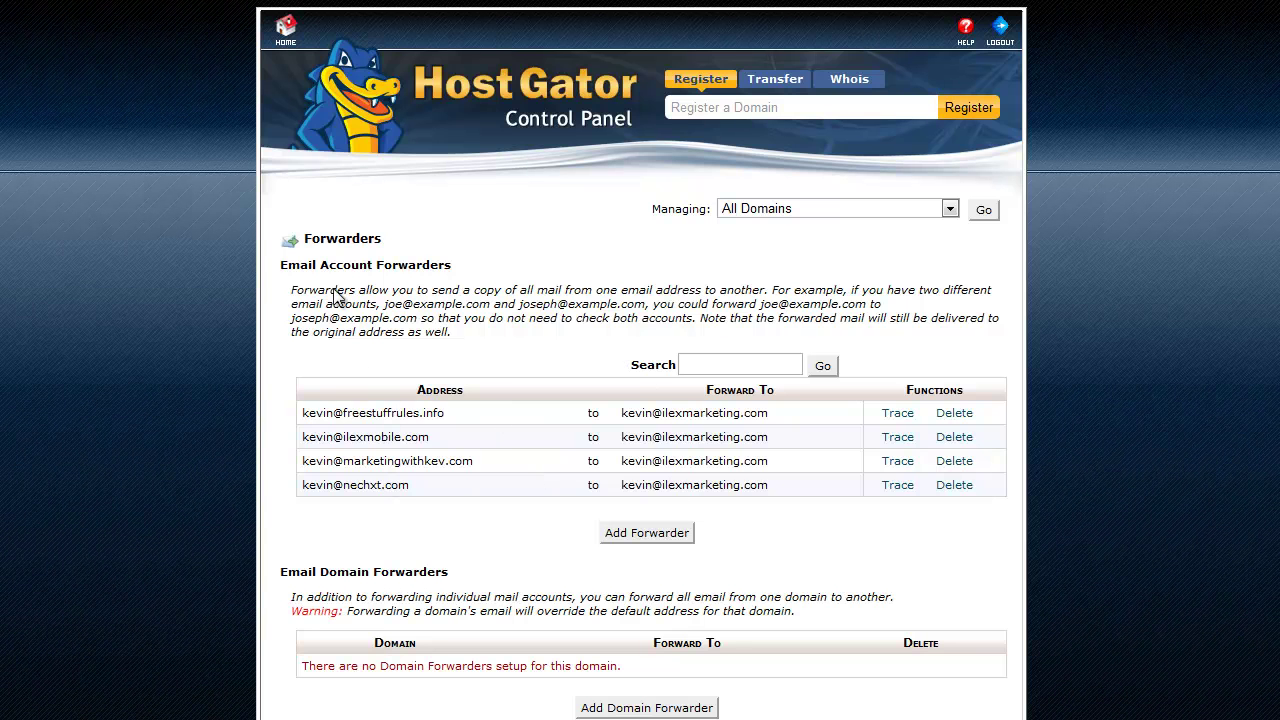
# Go back to the cPanel home page and scroll down to the Files, Logs and Security sections
pyautogui.click(285, 27)
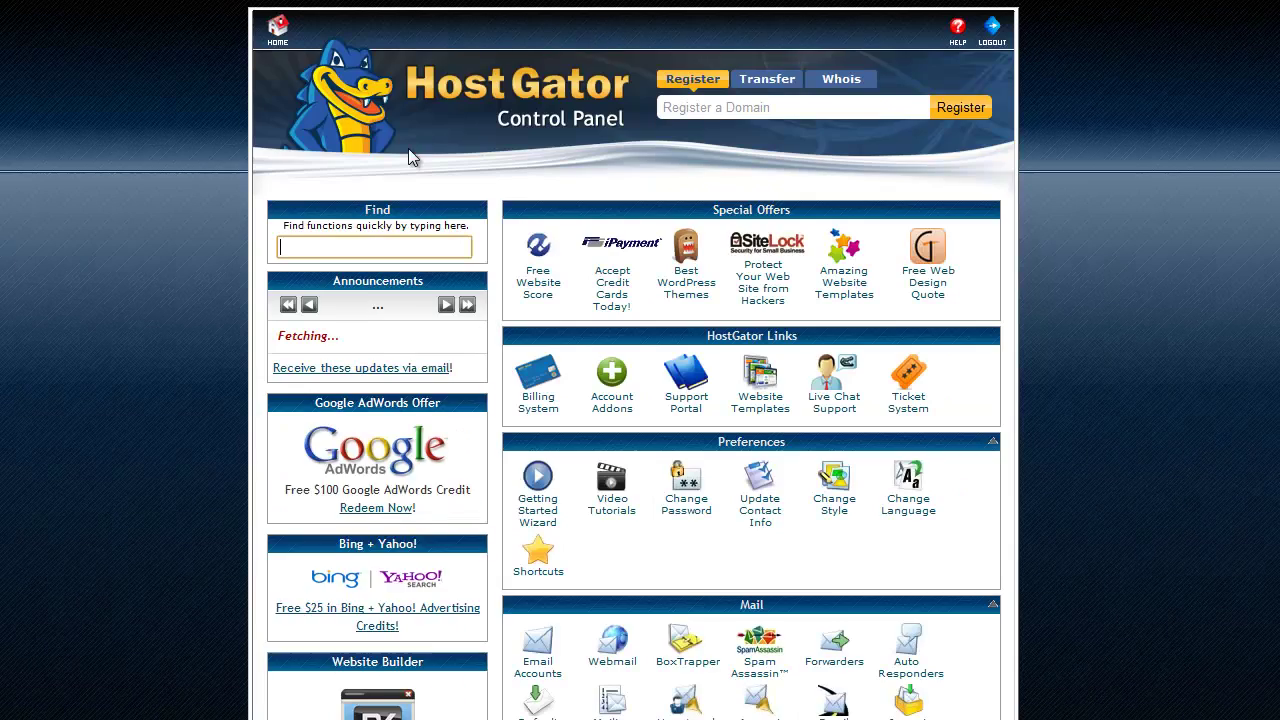
pyautogui.scroll(-2, 710, 470)
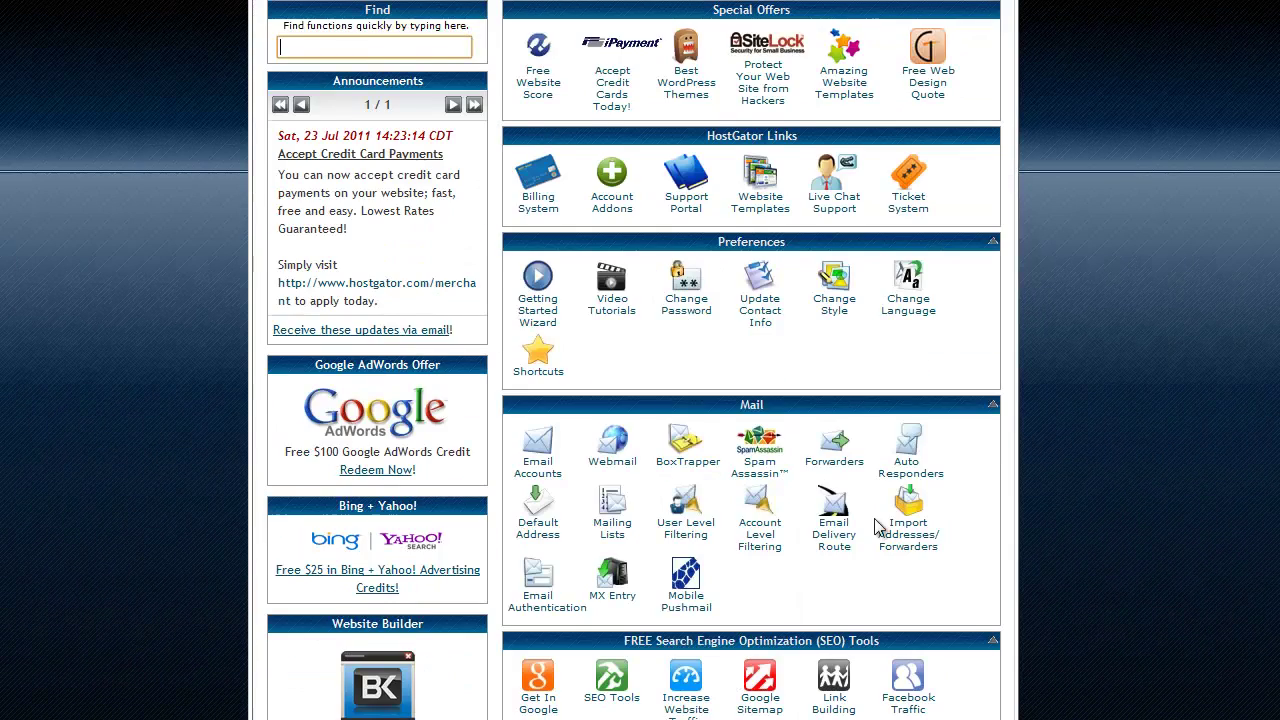
pyautogui.scroll(-1, 882, 528)
pyautogui.scroll(-1, 881, 487)
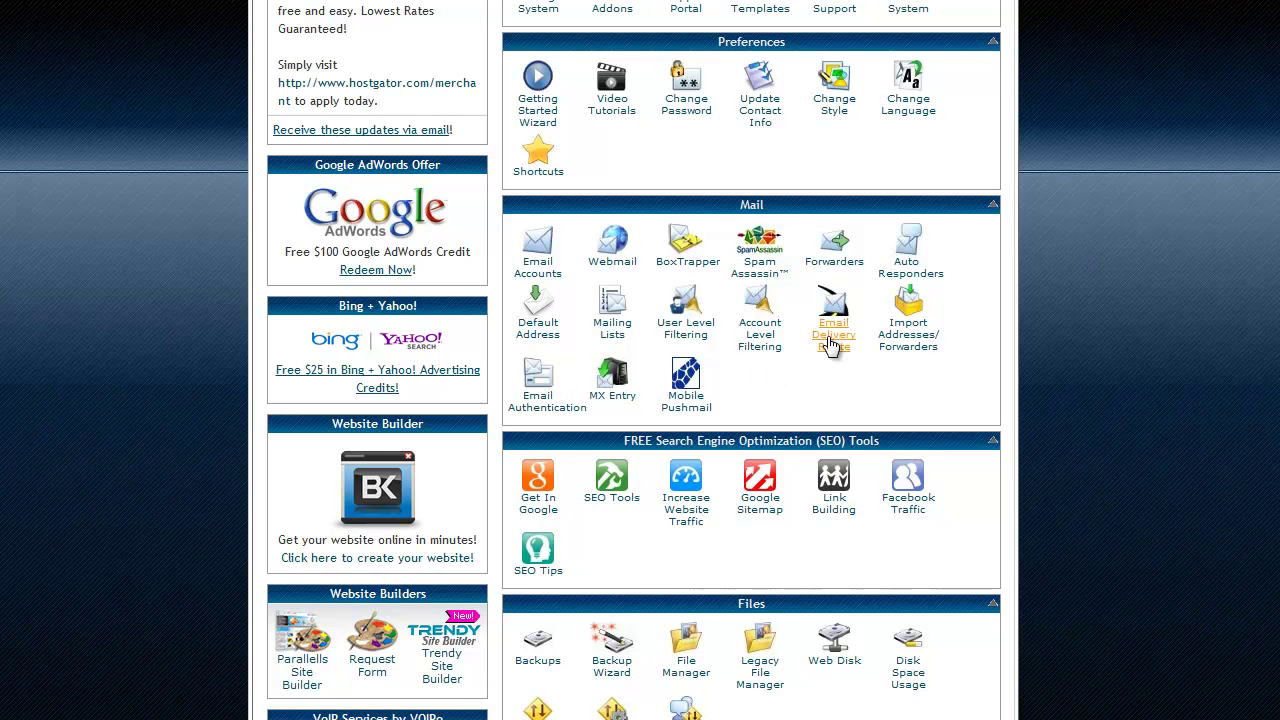
pyautogui.scroll(-3, 808, 415)
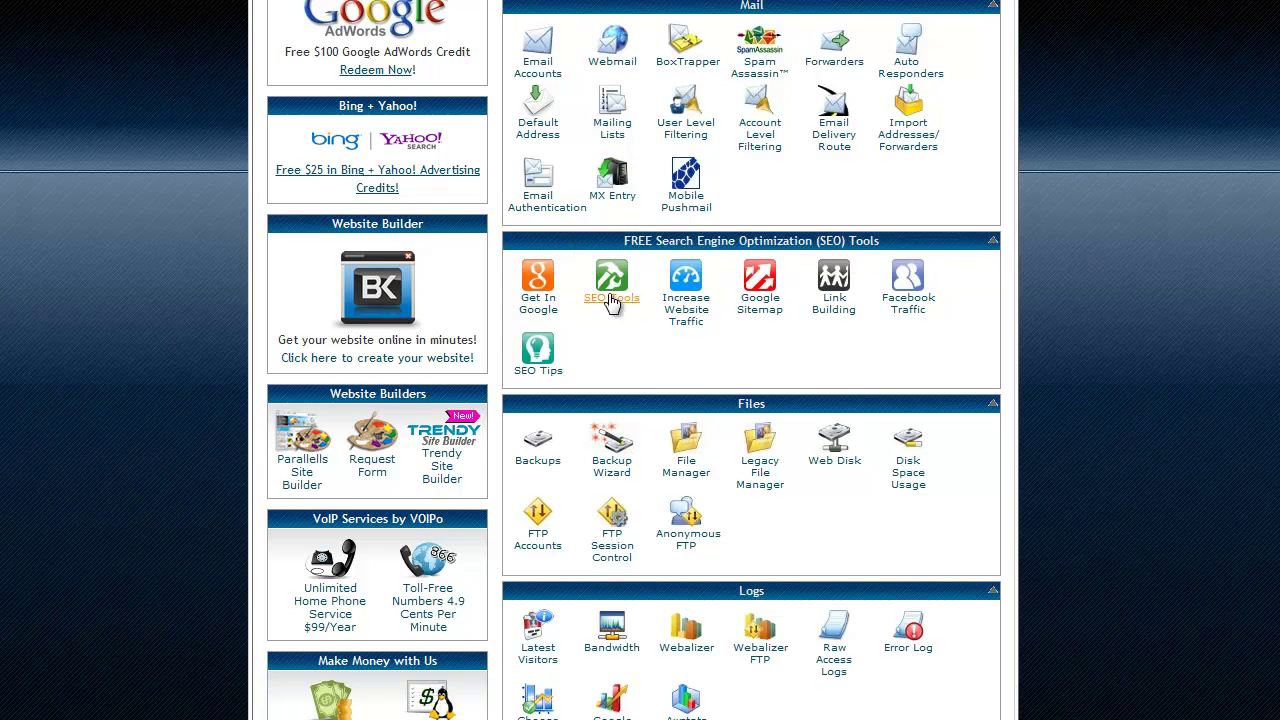
pyautogui.scroll(-2, 842, 373)
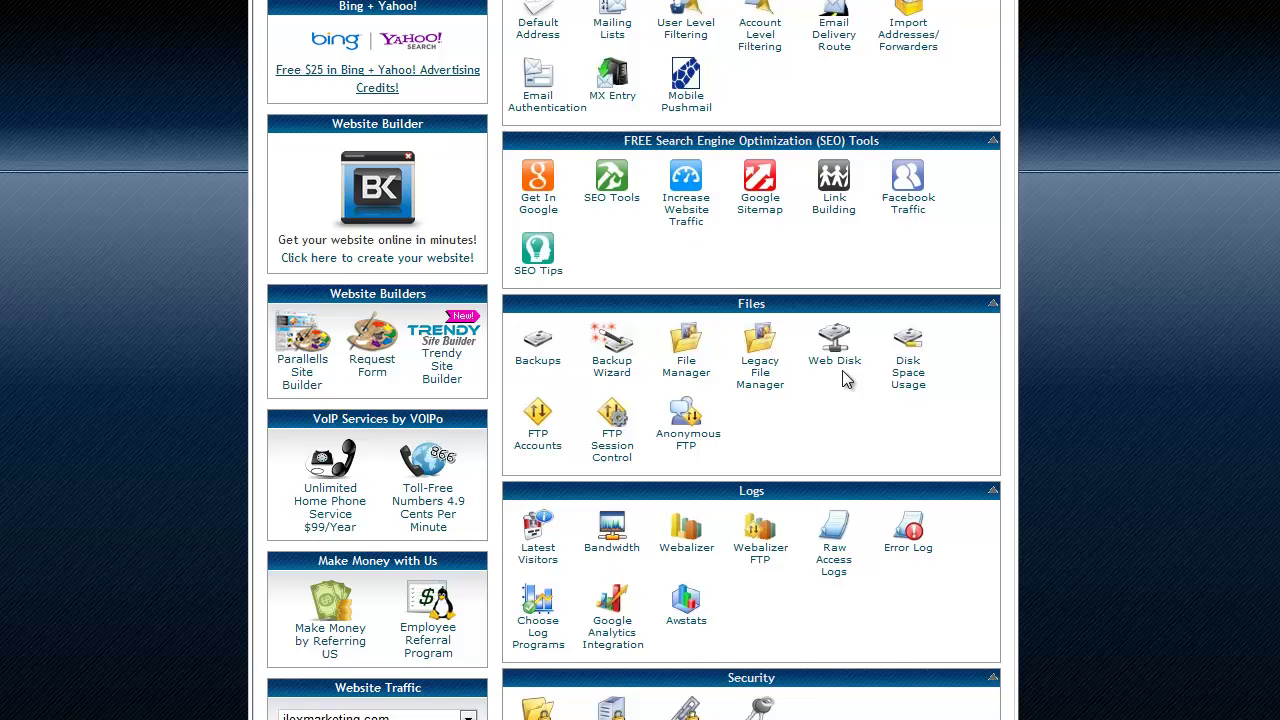
pyautogui.scroll(-2, 712, 278)
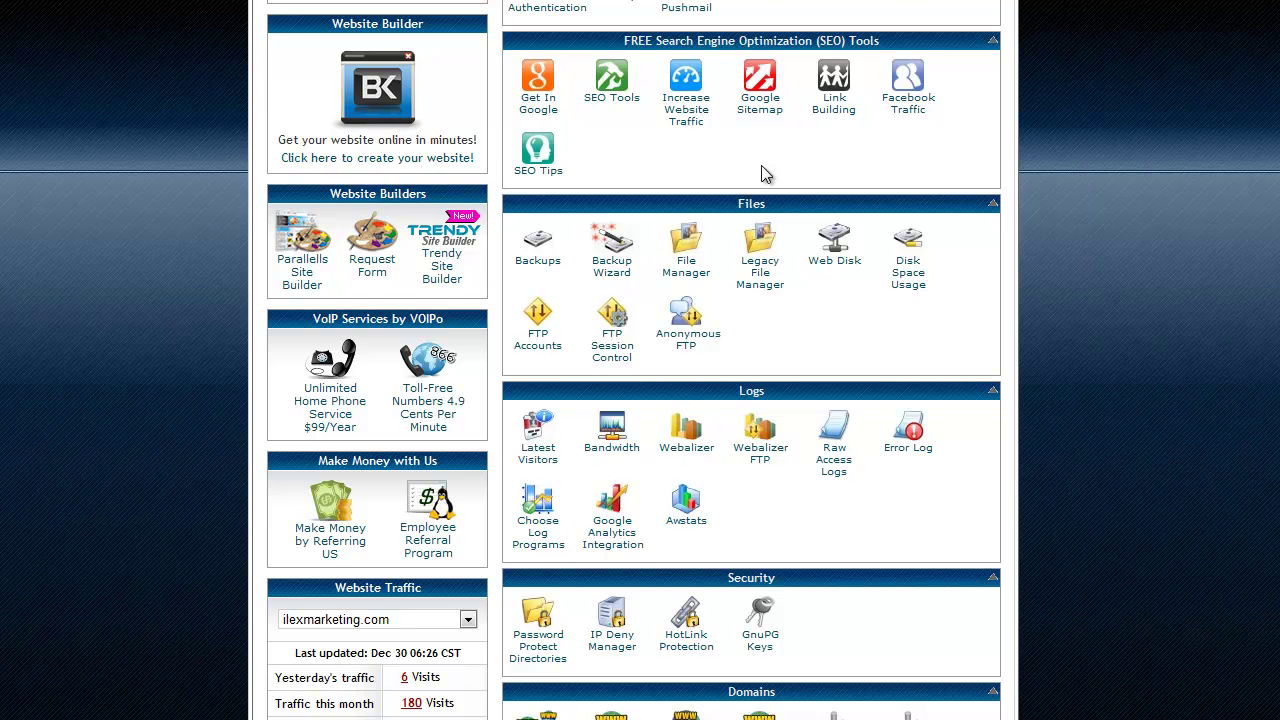
# Scroll further down to the Domains, Databases, Software/Services and Advanced sections
pyautogui.scroll(-2, 762, 174)
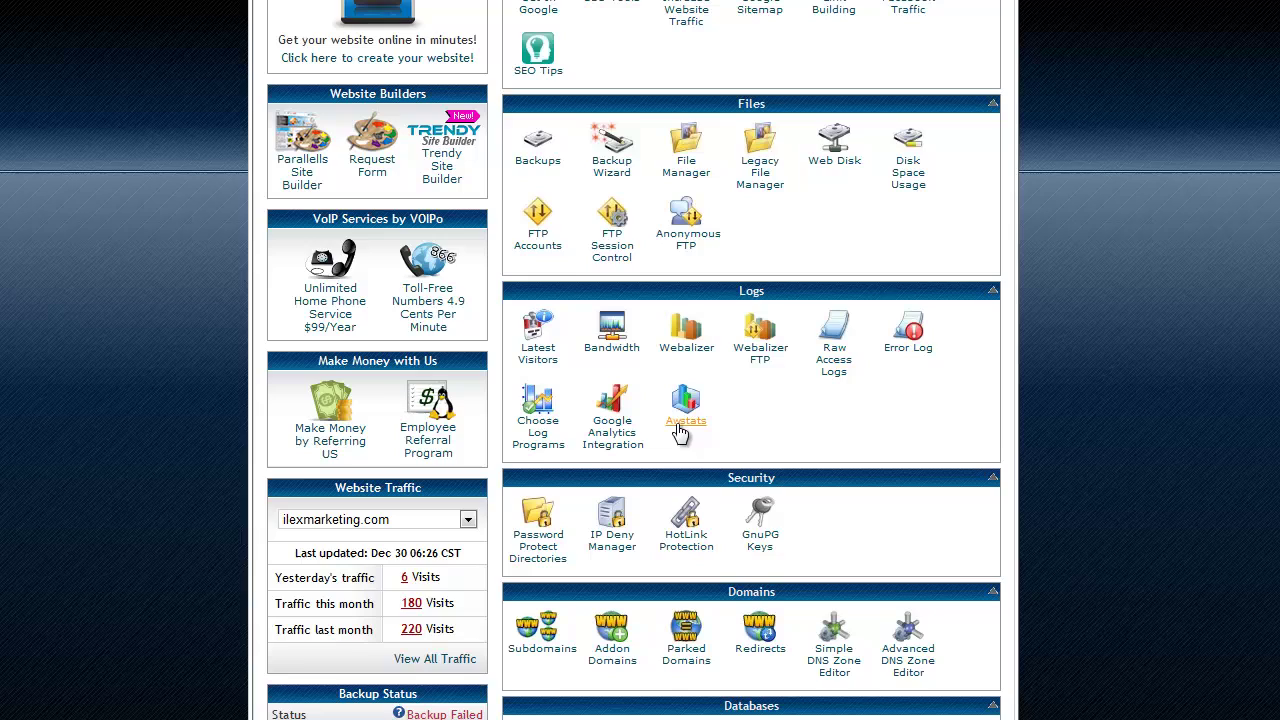
pyautogui.scroll(-2, 877, 465)
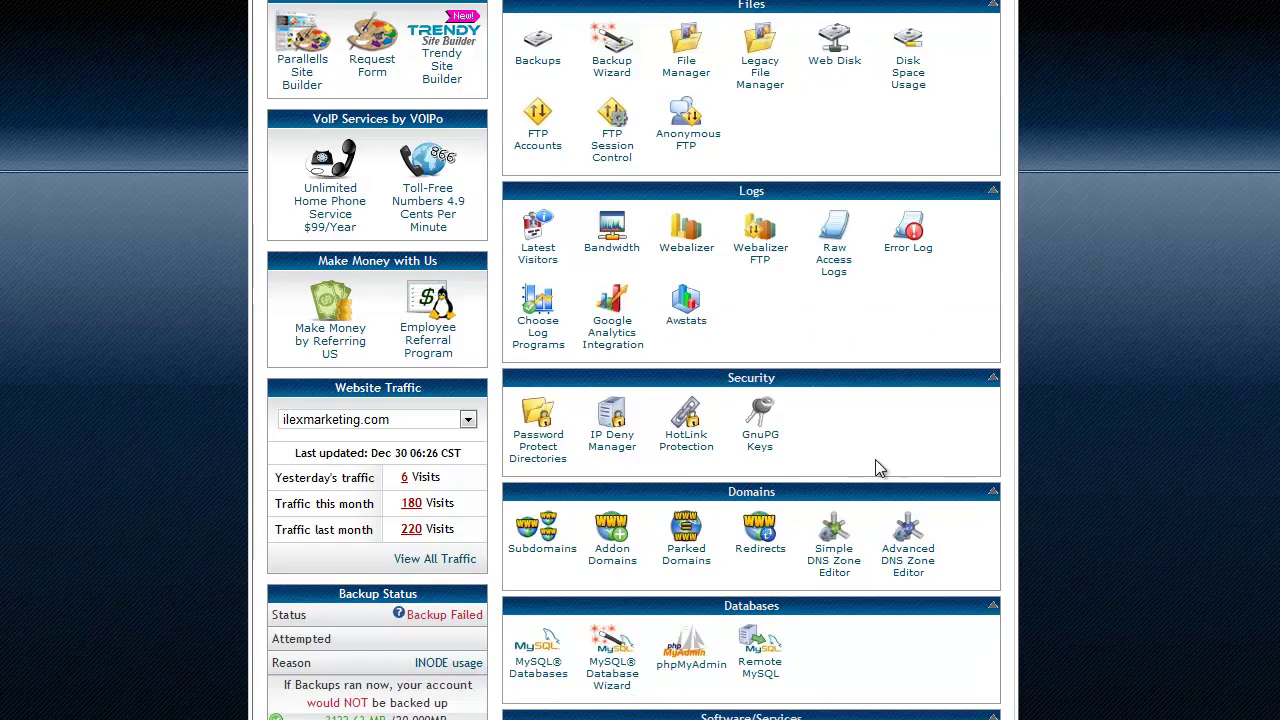
pyautogui.scroll(-1, 877, 466)
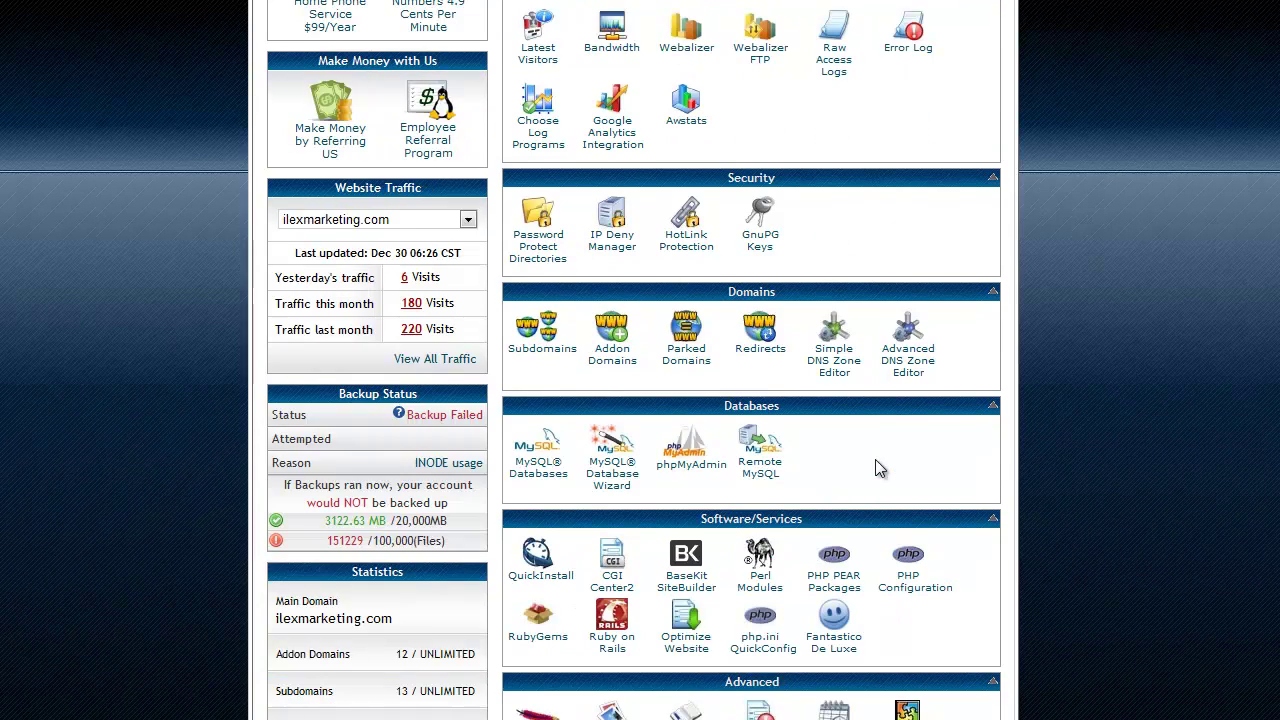
pyautogui.scroll(-1, 877, 466)
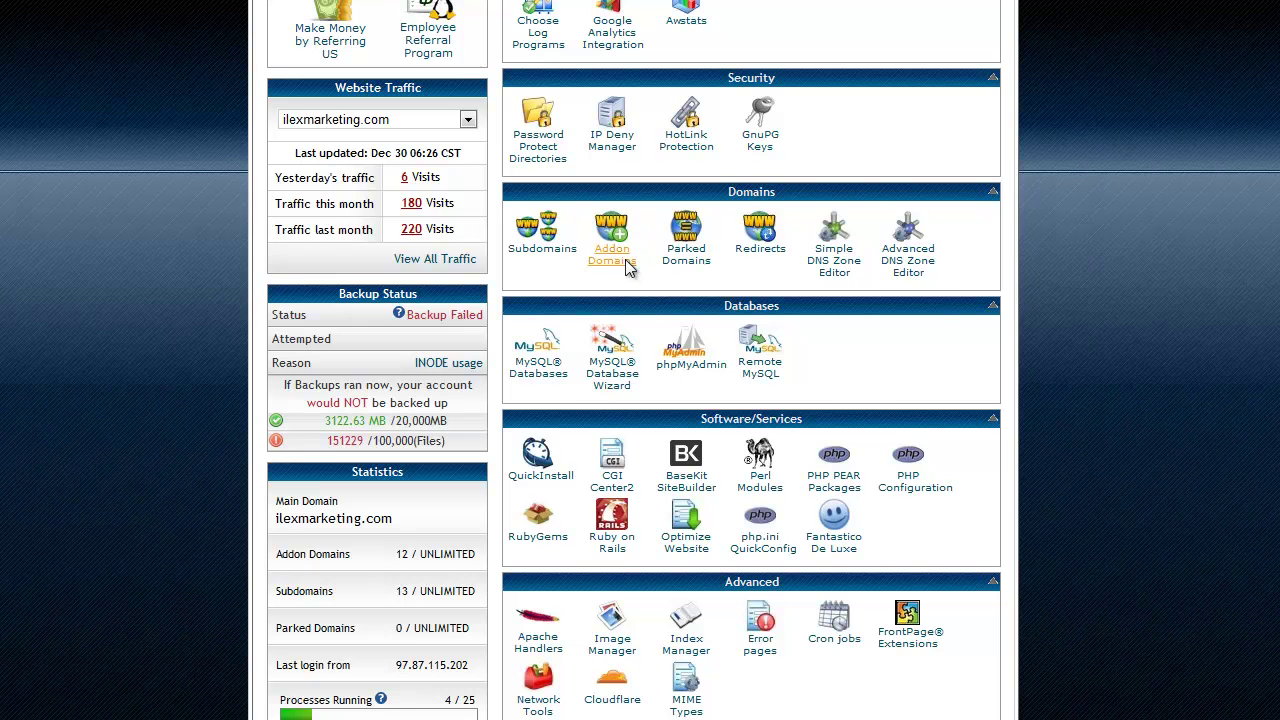
# Scroll to the Statistics panel at the bottom of the page, then scroll back up
pyautogui.scroll(-2, 828, 420)
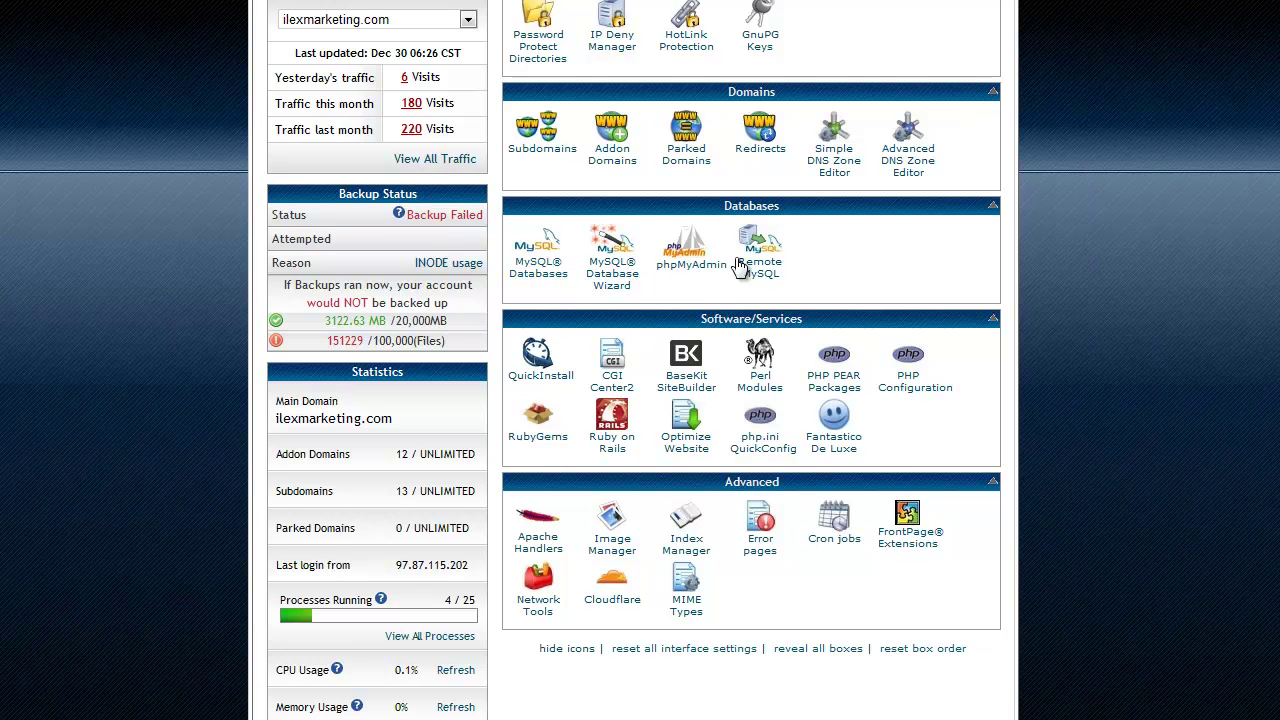
pyautogui.scroll(-2, 855, 468)
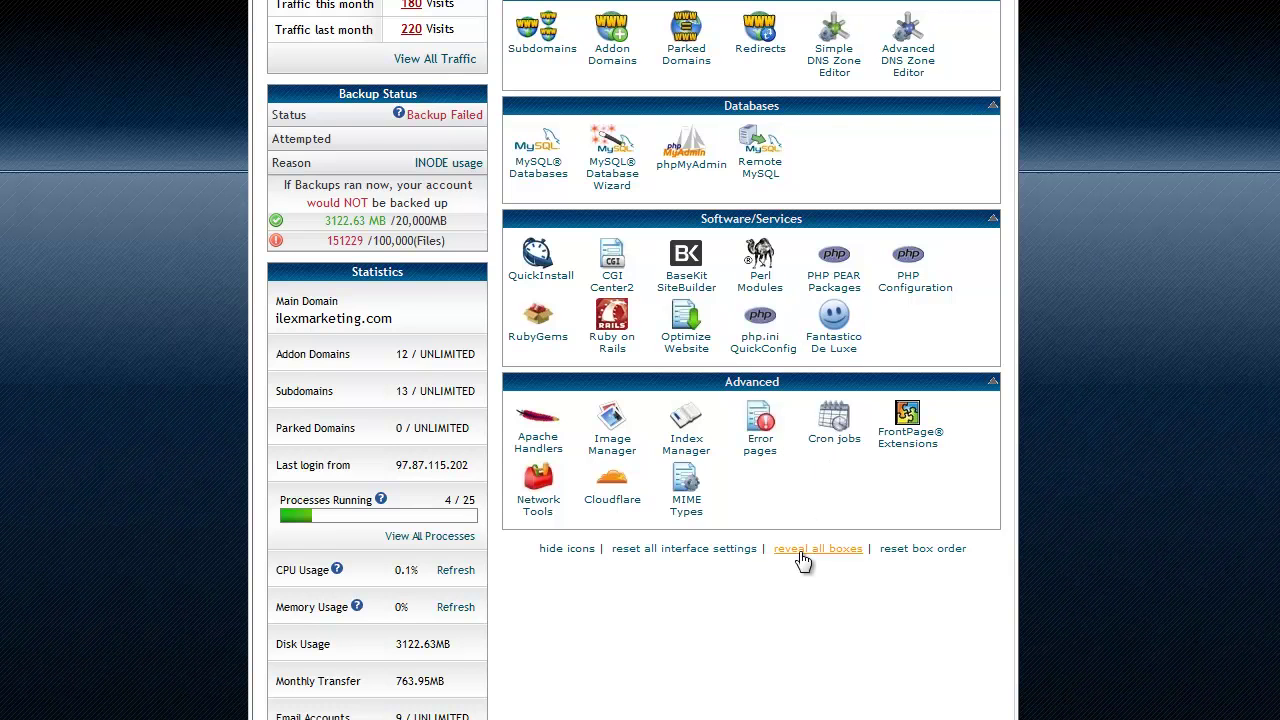
pyautogui.scroll(-1, 803, 562)
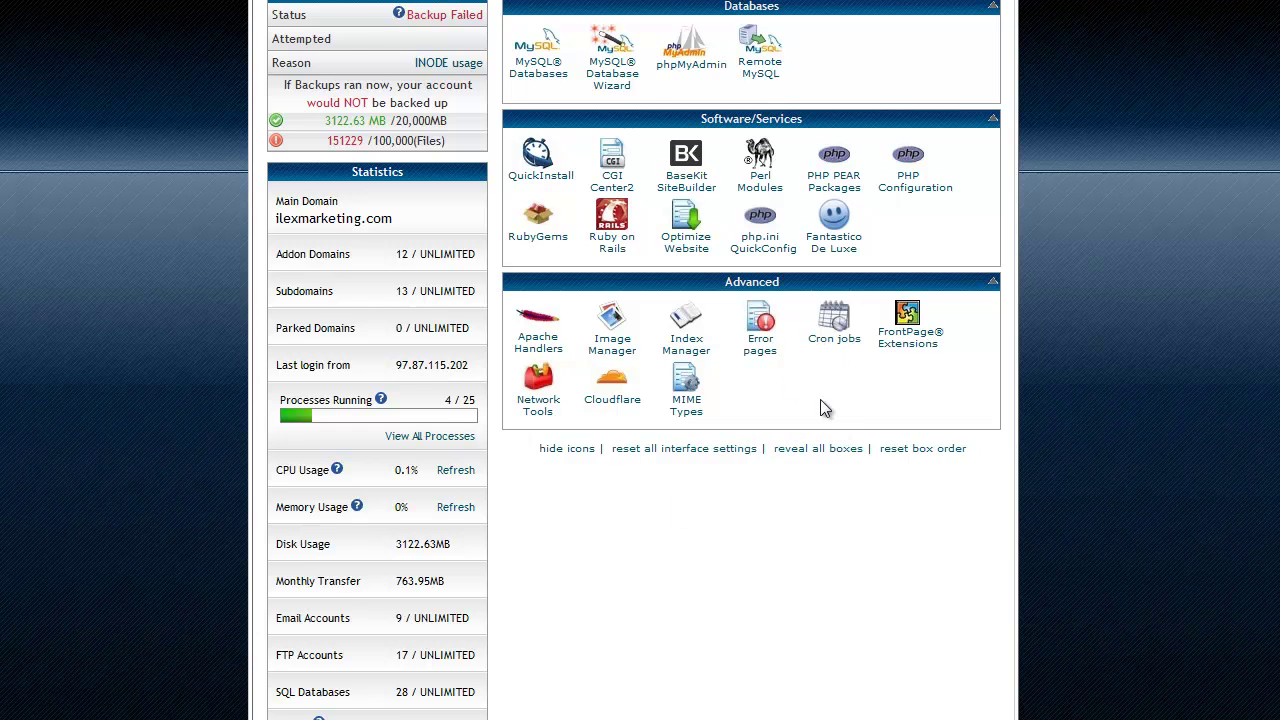
pyautogui.scroll(-2, 812, 484)
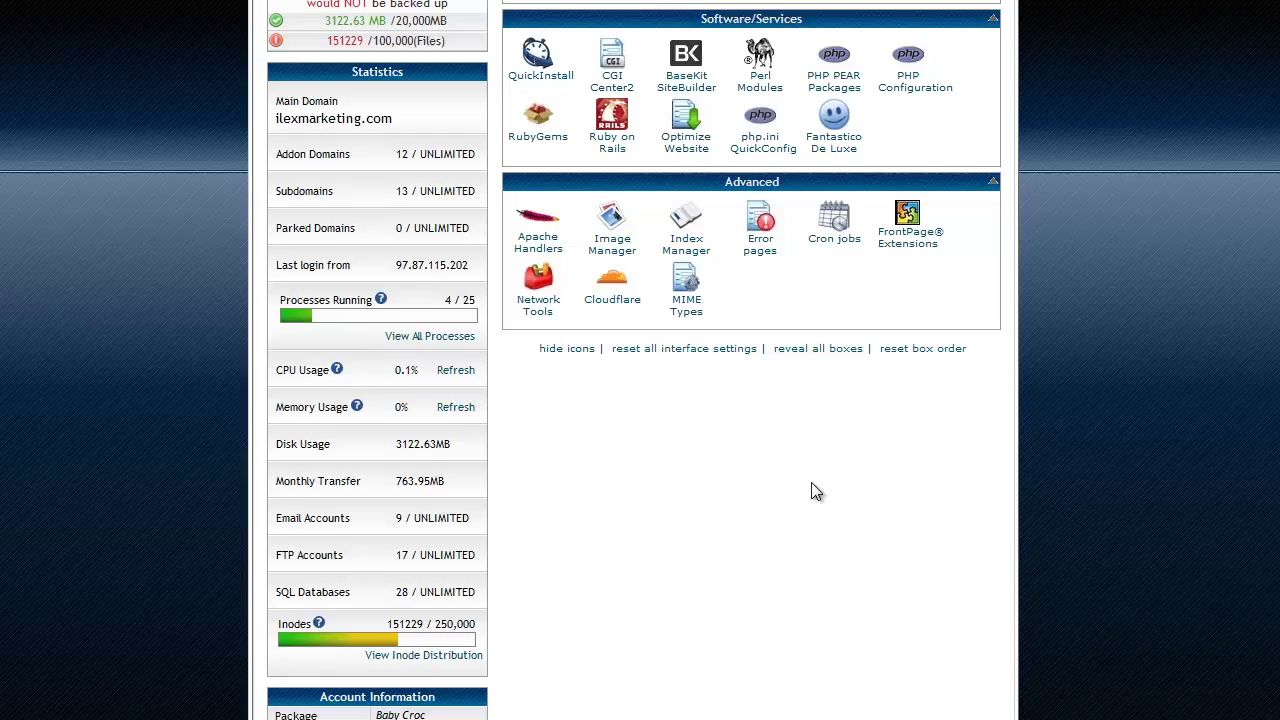
pyautogui.scroll(10, 811, 491)
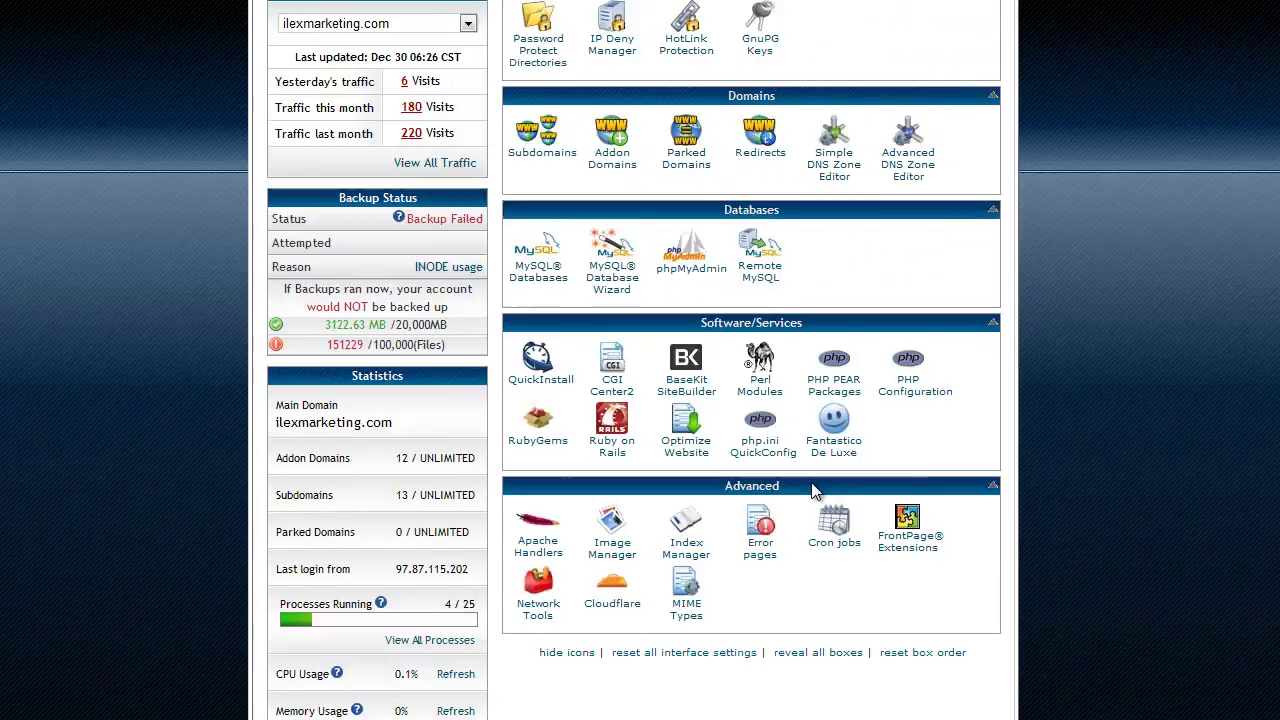
pyautogui.scroll(7, 712, 705)
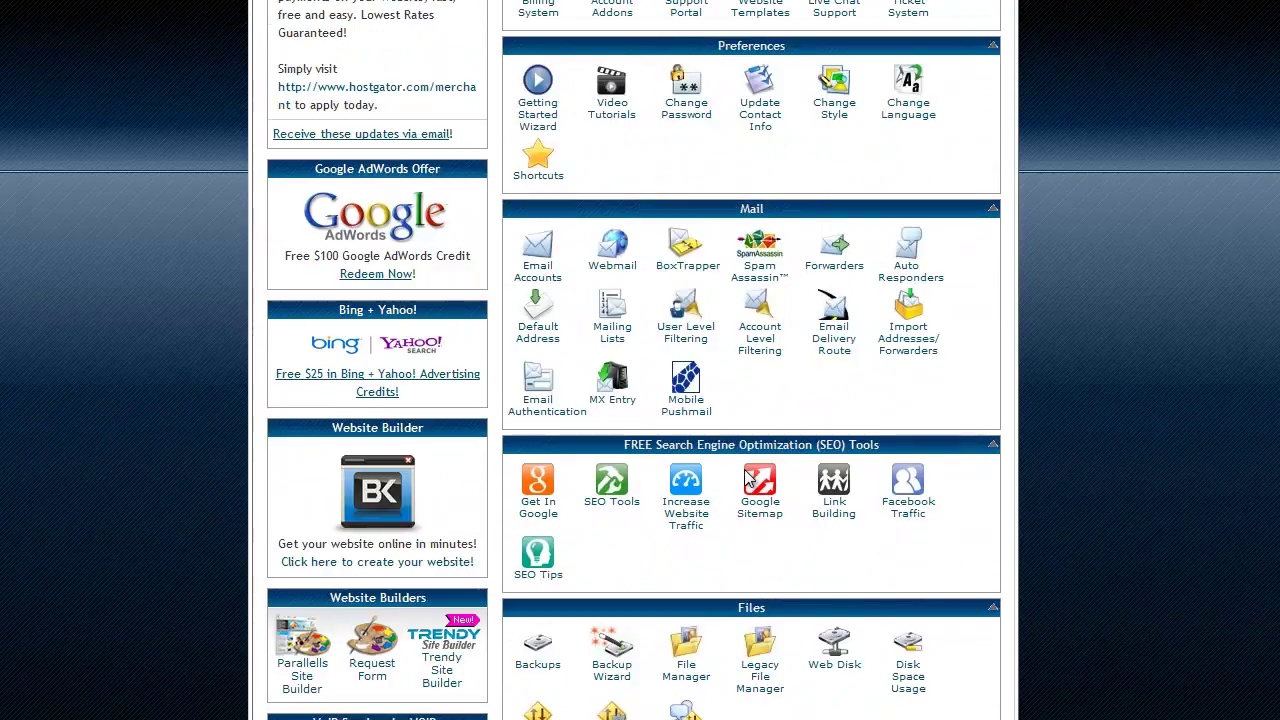